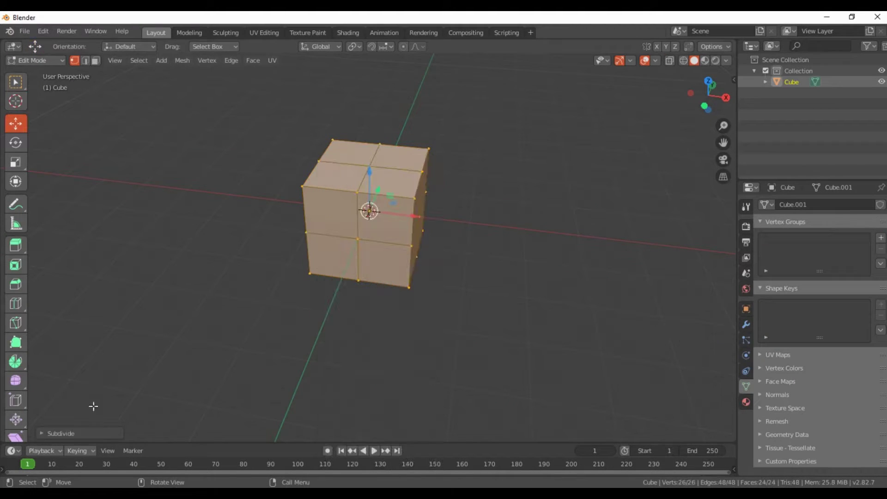
Step: Round the subdivided cube into a sphere with Smoothness 1 and adjust its number of cuts
drag(149, 368, 185, 368)
scroll(369, 231, up, 3)
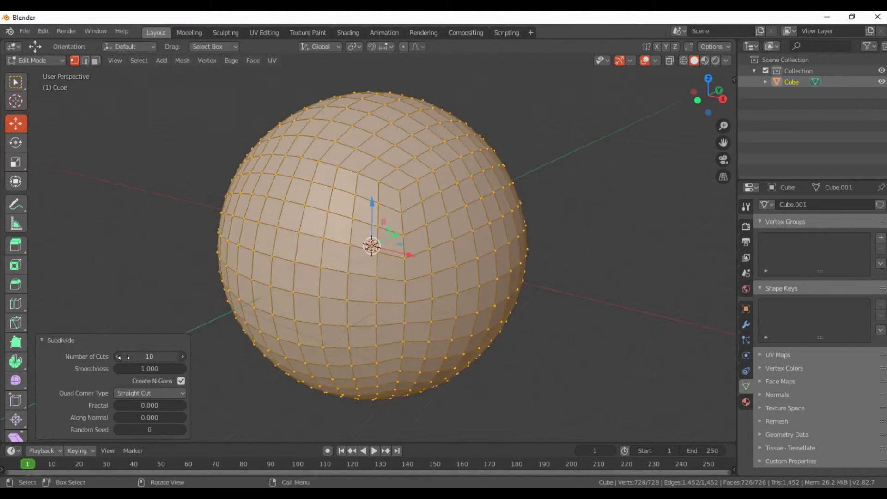
middle_drag(369, 231, 383, 241)
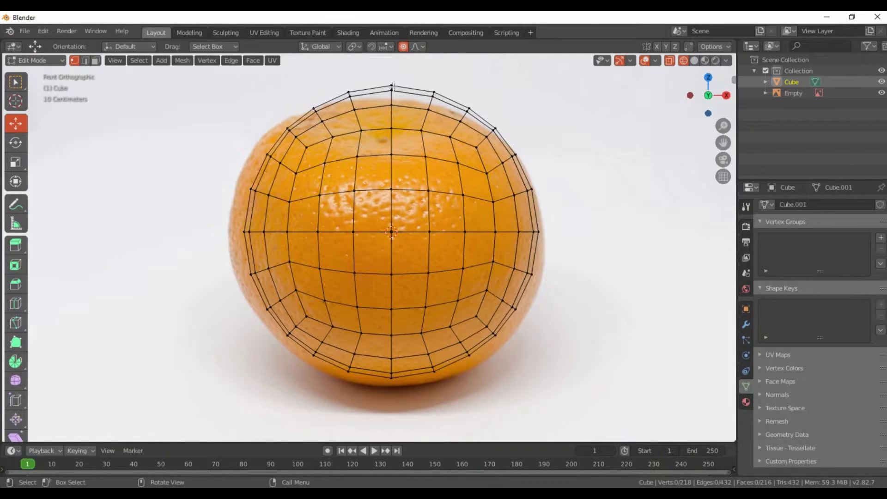
Step: Pull the top, left, bottom and top-right vertices to match the orange photo's outline
drag(392, 86, 496, 143)
click(492, 148)
drag(259, 296, 236, 279)
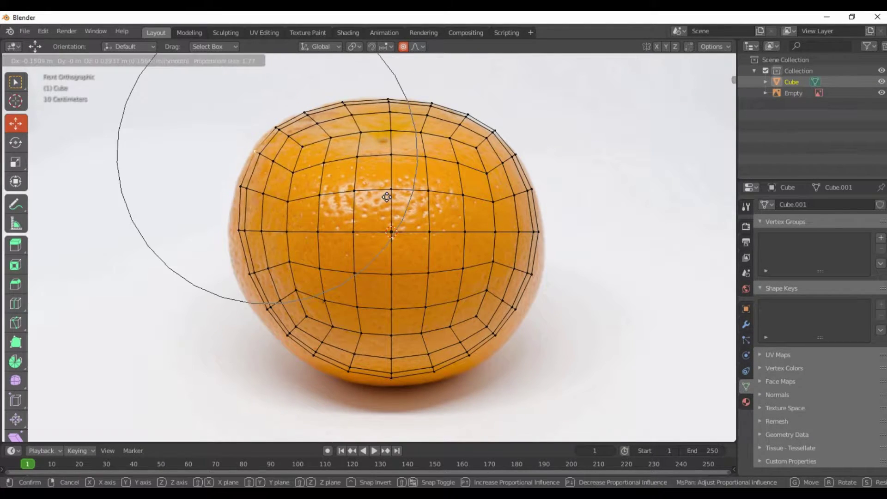
mouse_move(391, 376)
mouse_down()
mouse_move(449, 380)
mouse_move(393, 382)
mouse_up()
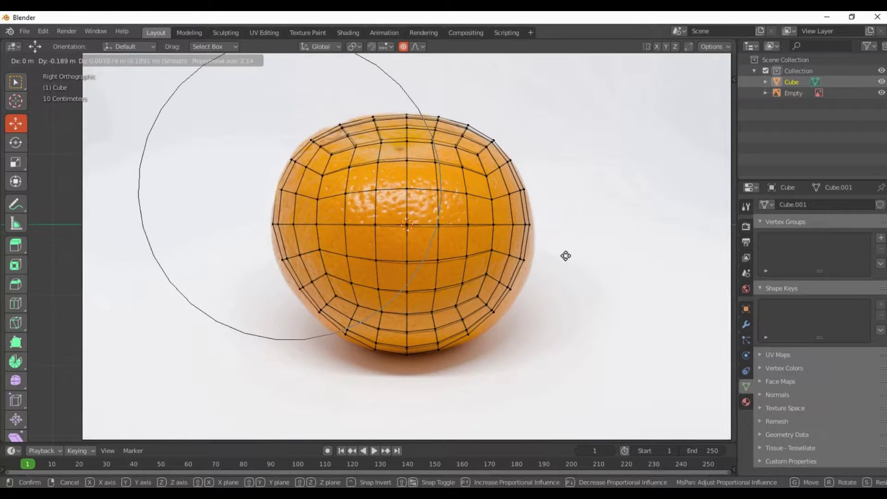
click(565, 255)
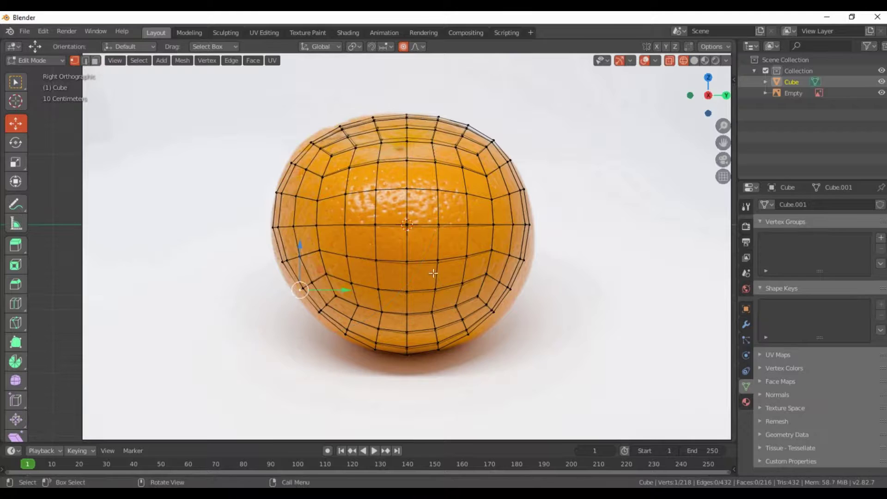
key(g)
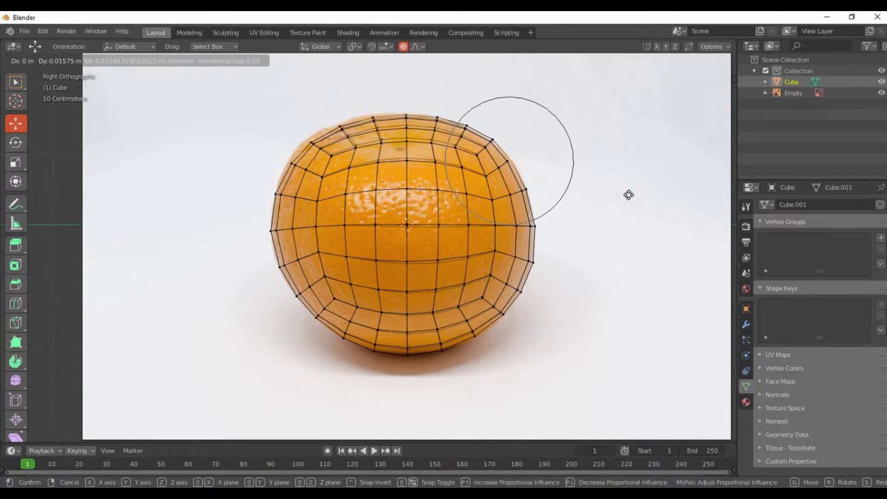
click(604, 140)
key(g)
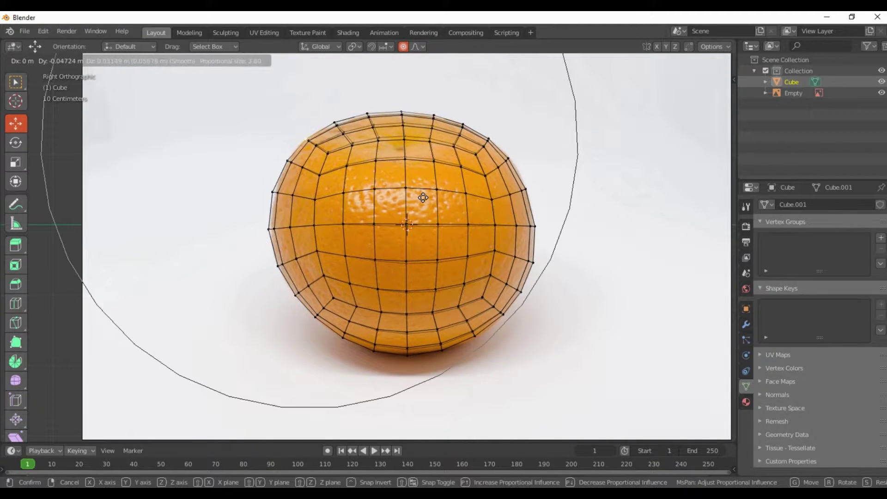
click(424, 196)
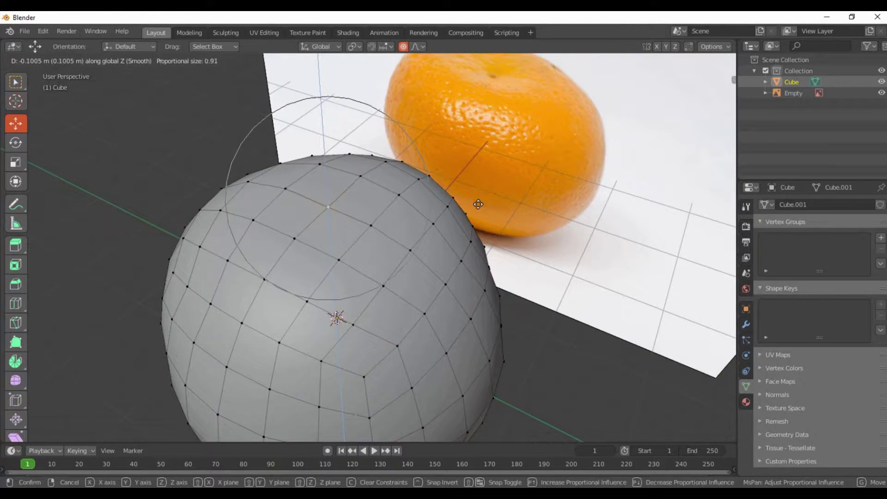
click(478, 204)
Step: Move the selected vertex twice along the Z axis to flatten the orange
mouse_move(478, 205)
middle_down()
mouse_move(461, 235)
mouse_move(459, 297)
middle_up()
key(g)
key(z)
click(460, 257)
key(g)
key(z)
click(459, 297)
Step: Select and reshape vertices on the sphere's underside
scroll(420, 336, down, 4)
middle_drag(420, 336, 438, 210)
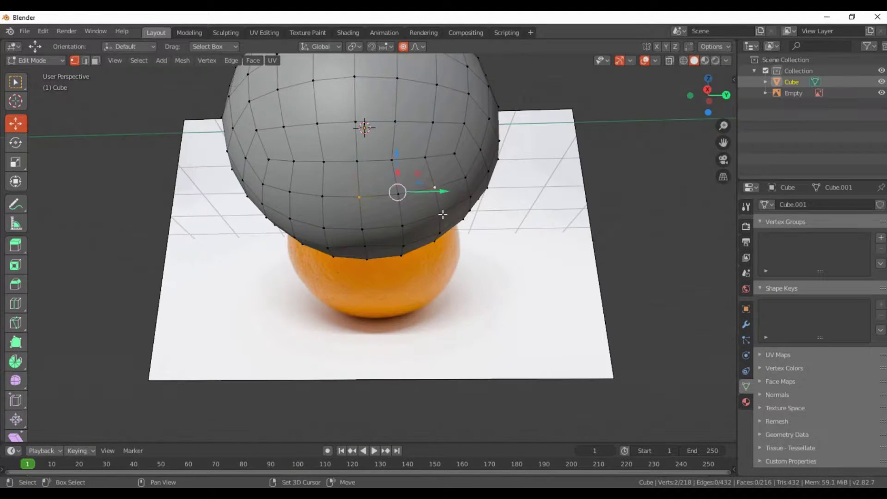
shift+click(428, 251)
key(g)
mouse_move(476, 287)
middle_down()
mouse_move(448, 369)
mouse_move(443, 196)
middle_up()
click(444, 369)
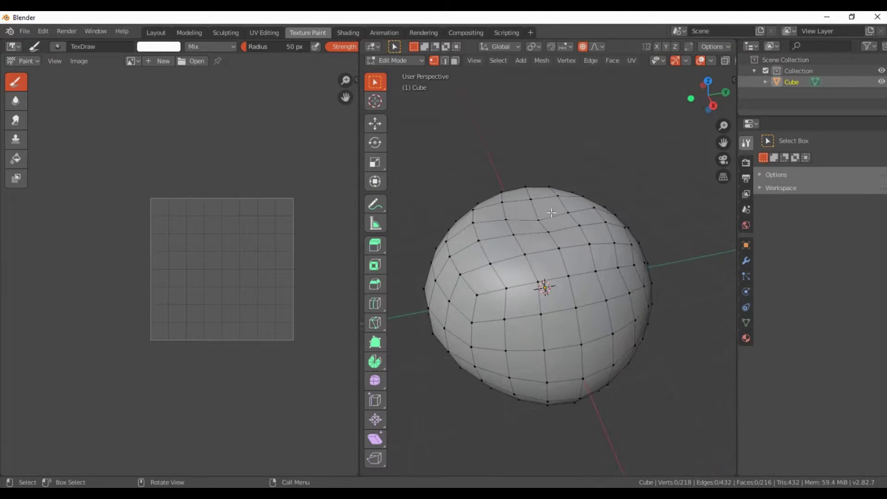
Step: Select the whole sphere to show its four UV islands, then pick one island with L
key(a)
scroll(308, 356, up, 3)
scroll(240, 332, down, 1)
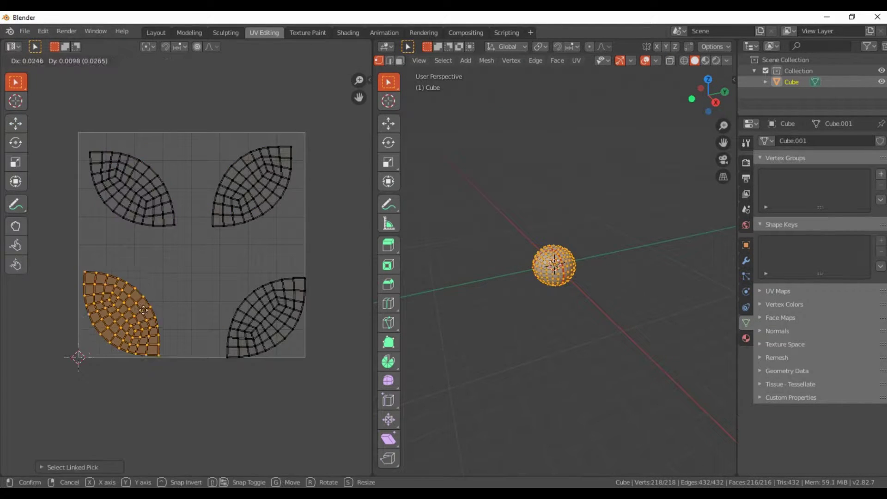
key(l)
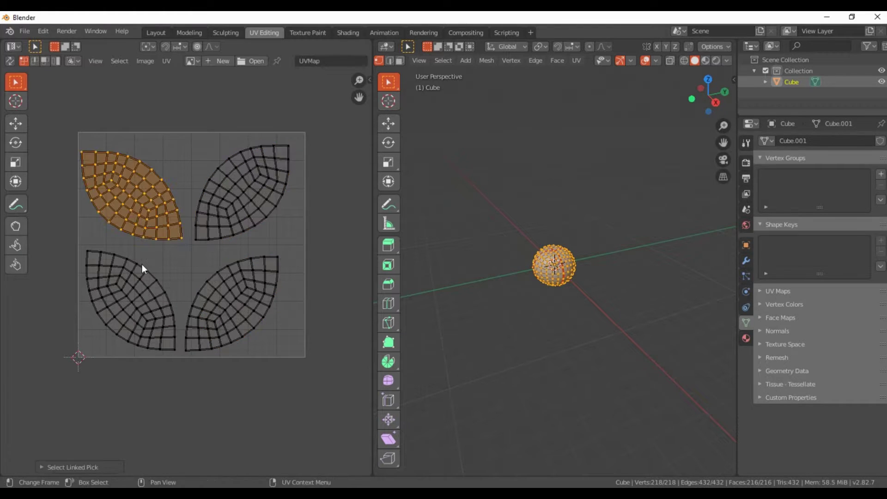
Step: Select all UV islands and scale them up to fill the UV square
key(a)
key(s)
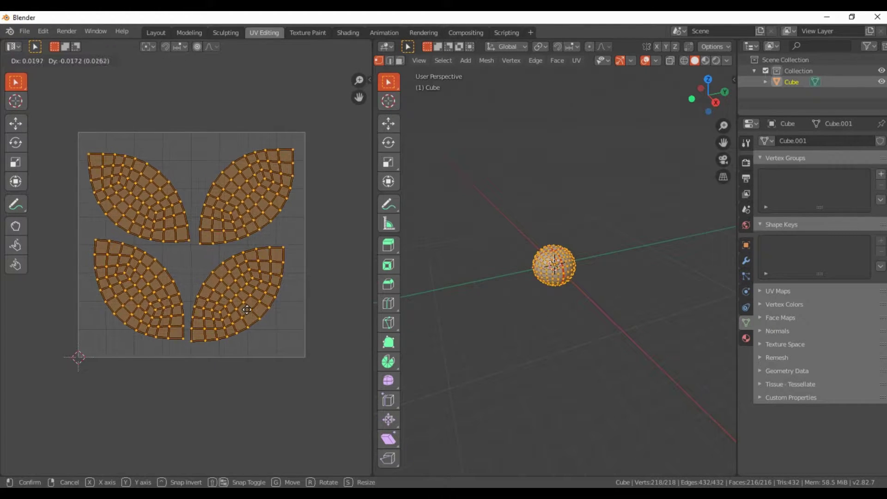
click(259, 319)
Step: In Texture Paint, create a new 2048 px orange-filled image
key(ctrl+Page_Down)
click(203, 61)
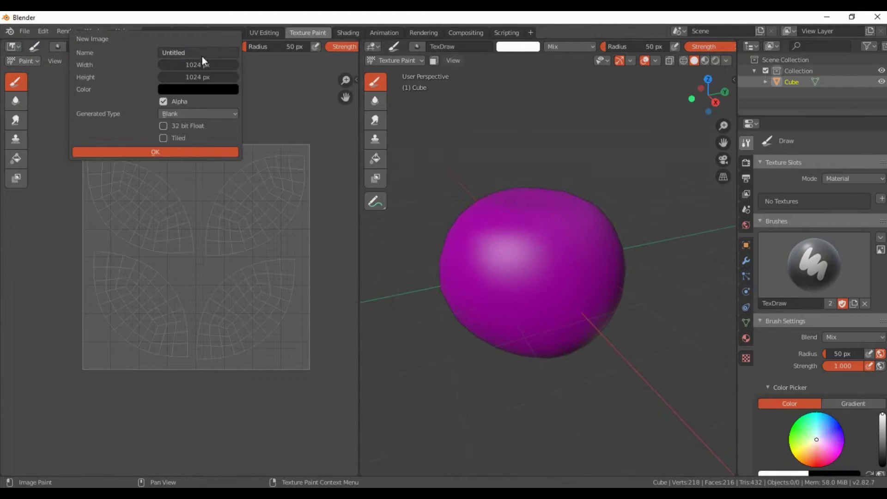
text(8)
key(Return)
text(orange_Texture)
click(206, 90)
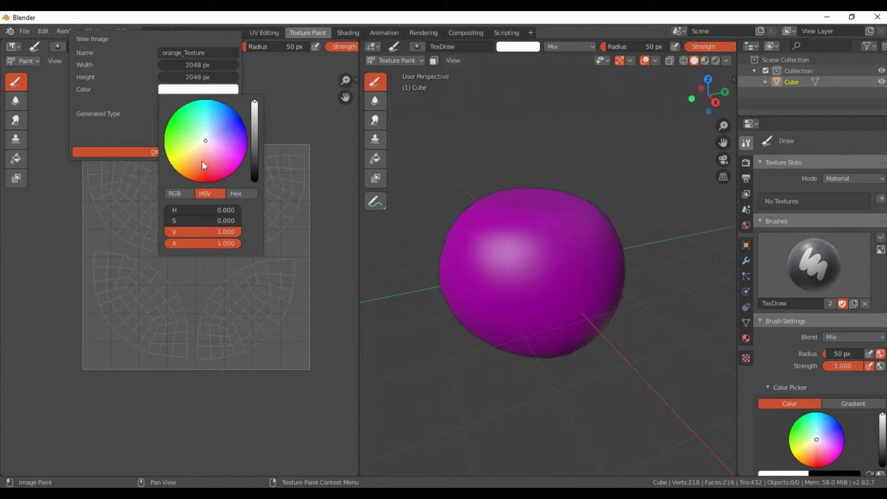
click(168, 151)
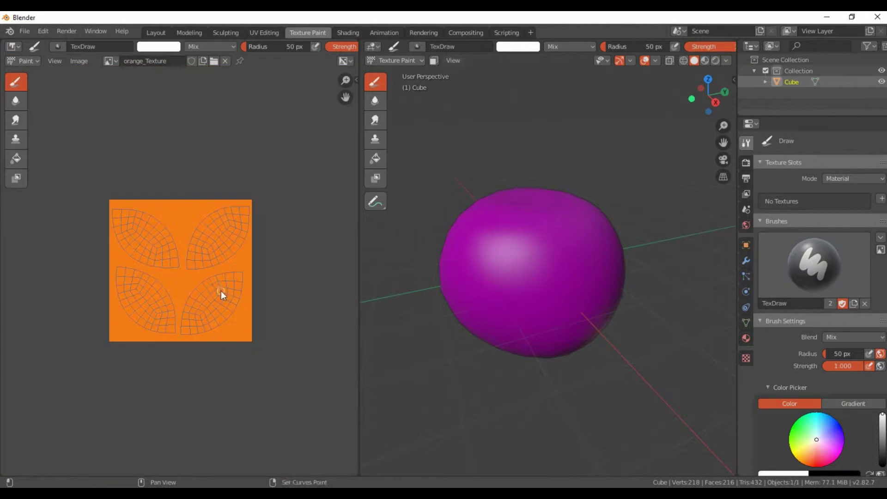
Step: Set the paint mode to Single Image using orange_Texture
click(854, 178)
click(875, 189)
click(764, 199)
click(674, 215)
Step: Enter Edit Mode on the orange sphere and select a single vertex
mouse_move(631, 269)
middle_down()
mouse_move(640, 343)
mouse_move(632, 296)
mouse_move(592, 325)
middle_up()
key(Tab)
scroll(593, 325, down, 4)
scroll(672, 54, down, 2)
scroll(576, 271, up, 3)
click(576, 271)
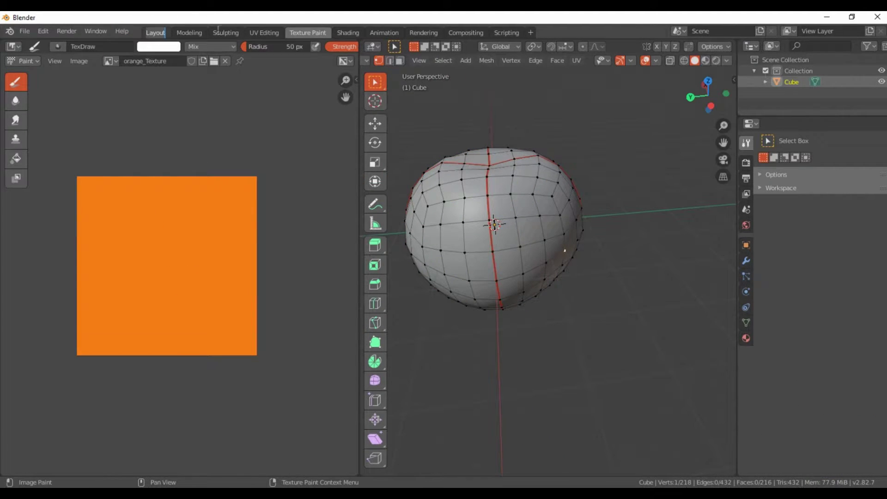
Step: In Layout, pull the vertex with a smaller proportional falloff to reshape the sphere
click(155, 32)
key(Tab)
middle_drag(434, 317, 458, 283)
key(g)
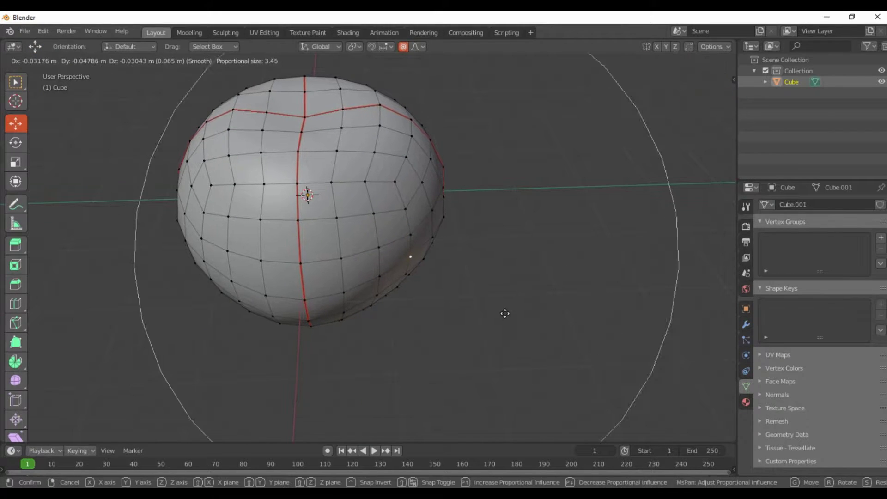
scroll(503, 317, up, 8)
click(501, 321)
mouse_move(500, 320)
middle_down()
mouse_move(448, 245)
mouse_move(430, 322)
mouse_move(402, 296)
middle_up()
Step: Load the orange reference photo as the brush texture
key(g)
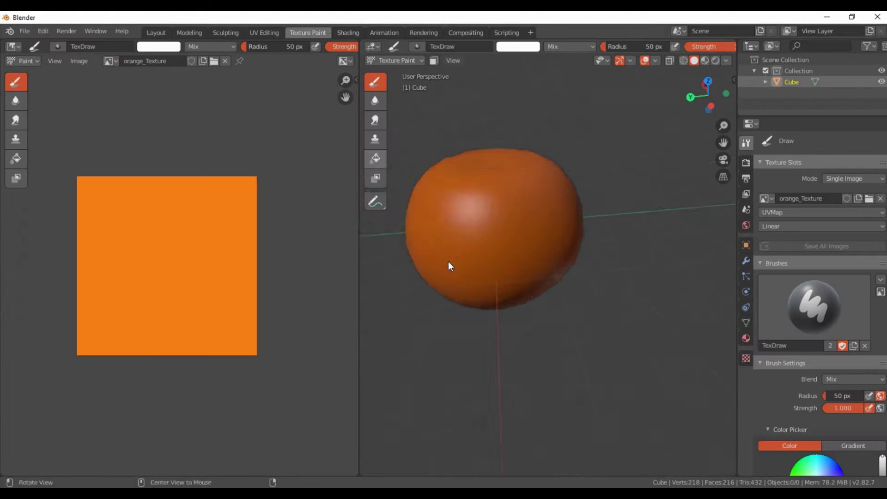
middle_drag(451, 264, 531, 286)
click(746, 358)
click(859, 332)
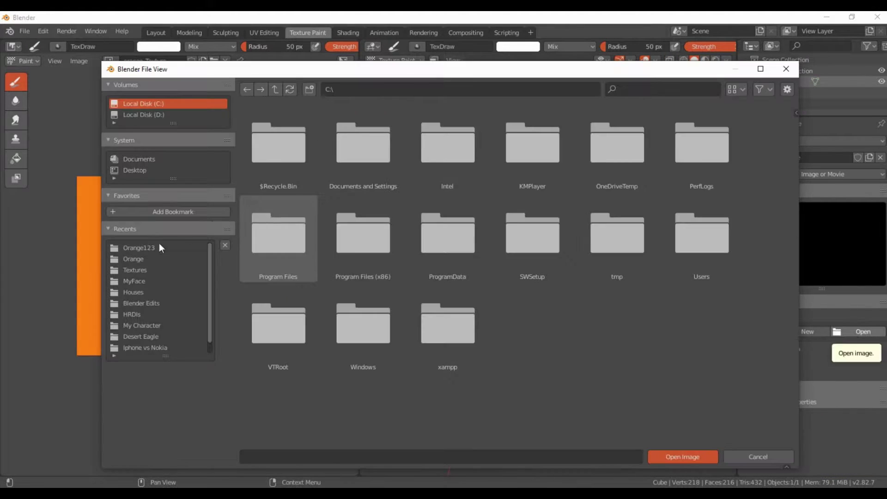
mouse_move(699, 419)
middle_down()
mouse_move(591, 319)
mouse_move(608, 321)
middle_up()
click(745, 142)
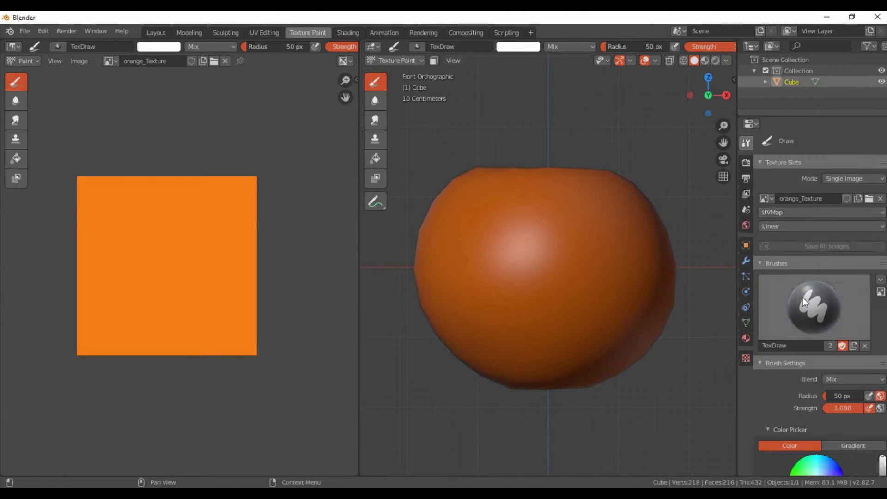
Step: Expand the brush texture and advanced options panels
scroll(803, 297, down, 10)
click(781, 362)
scroll(810, 398, down, 3)
scroll(810, 398, down, 4)
click(766, 239)
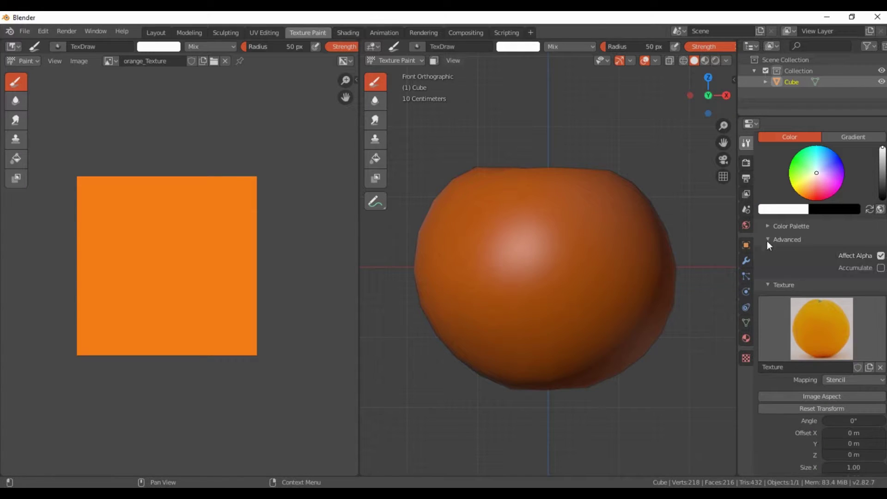
scroll(797, 346, down, 5)
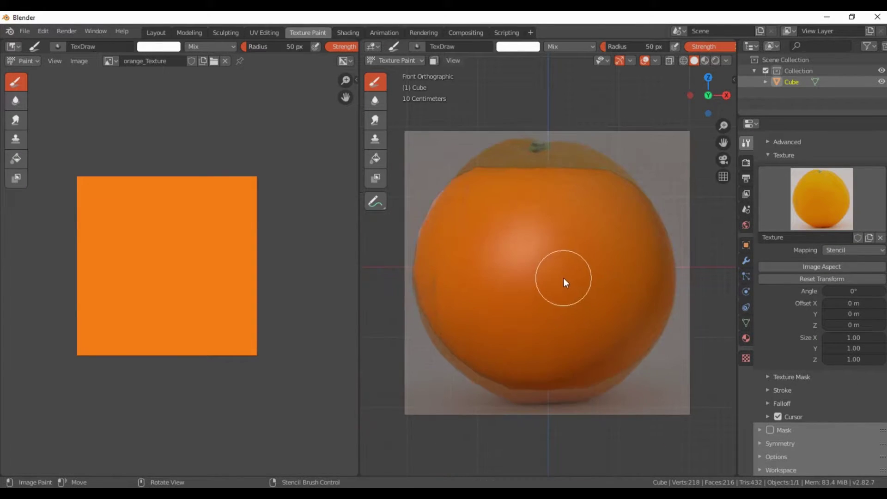
scroll(756, 295, up, 5)
scroll(797, 404, down, 5)
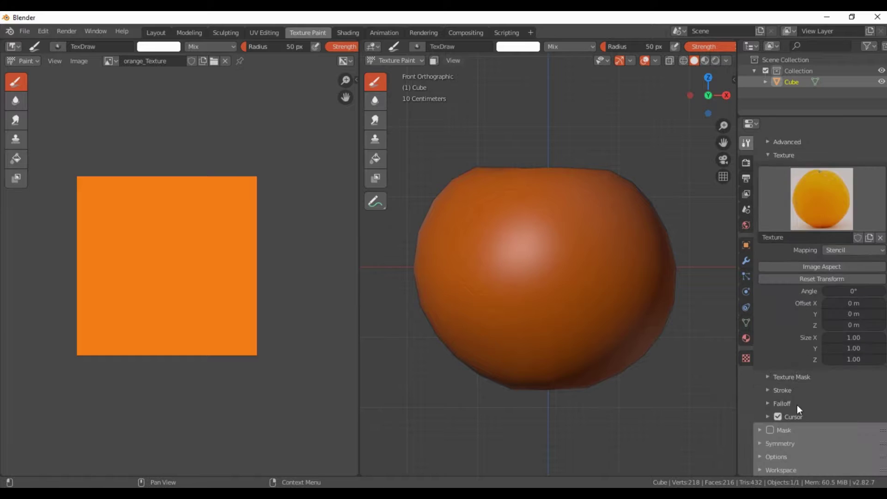
Step: Review the falloff, stroke and cursor brush settings panels
click(796, 403)
scroll(768, 338, down, 4)
click(780, 316)
click(782, 302)
scroll(776, 396, up, 4)
click(786, 392)
click(789, 417)
scroll(880, 403, down, 3)
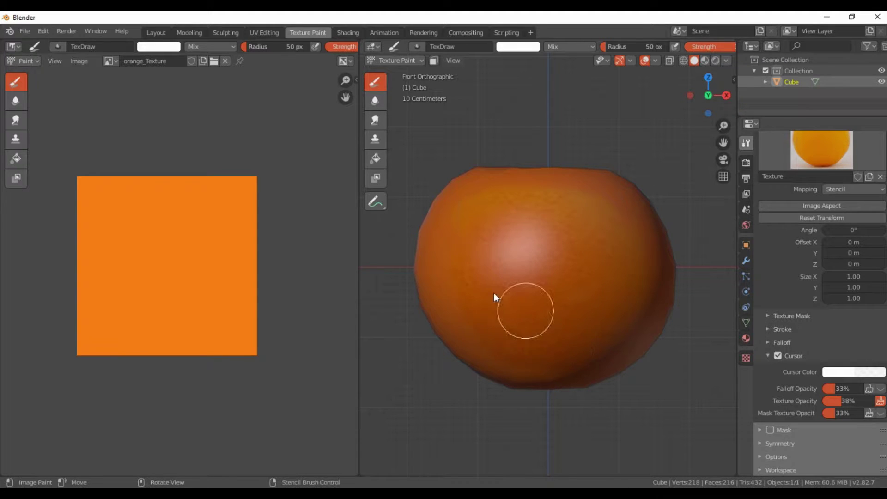
Step: Stencil-paint the orange photo onto the sphere's front, back and right sides, then turn to the left side
drag(616, 273, 614, 211)
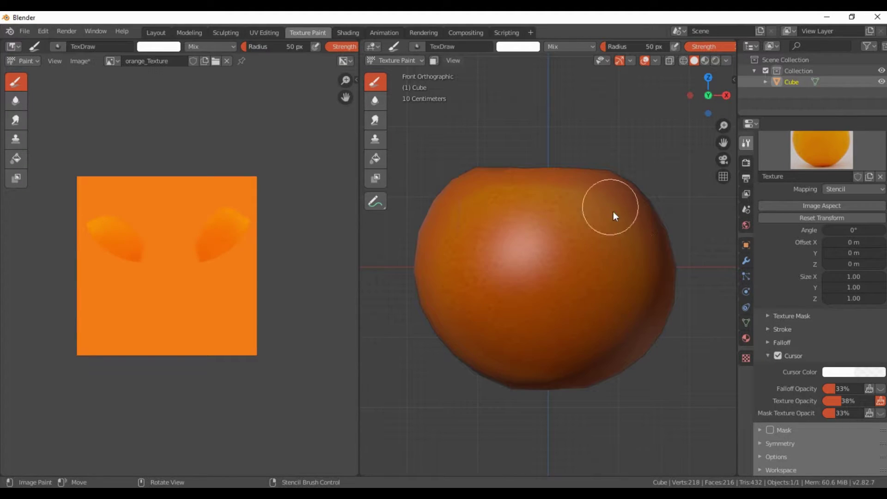
key(ctrl+KP_1)
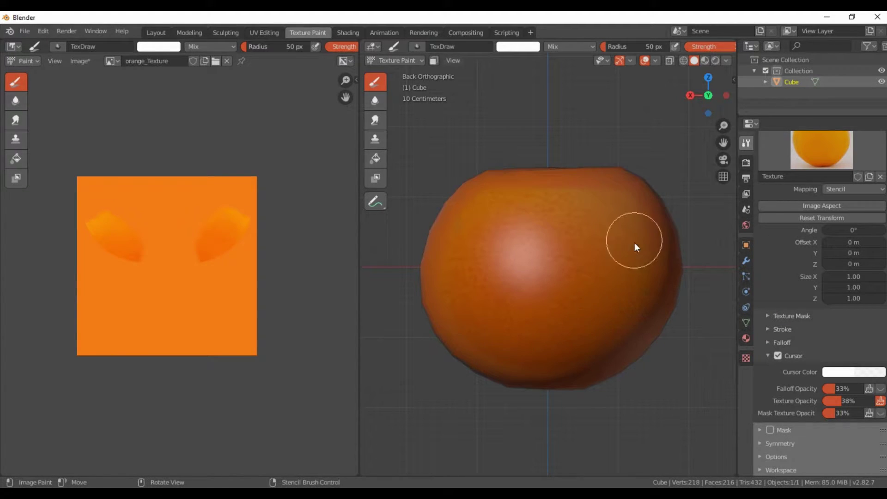
click(549, 274)
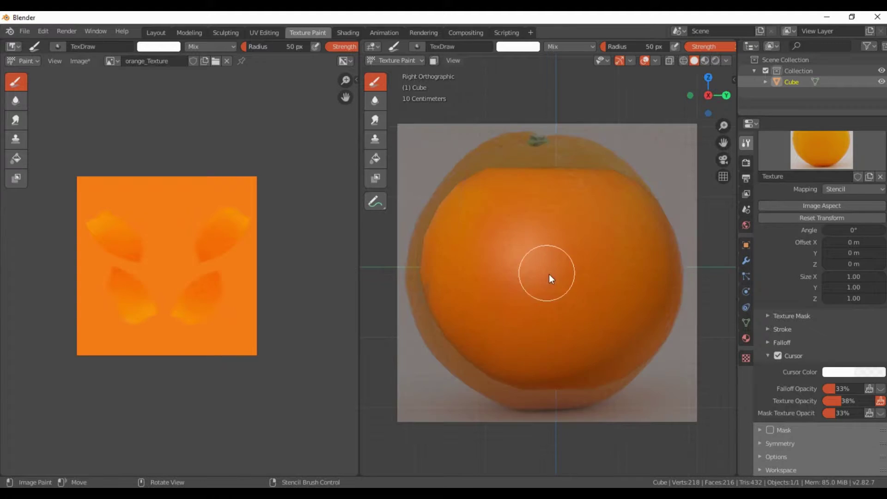
key(KP_3)
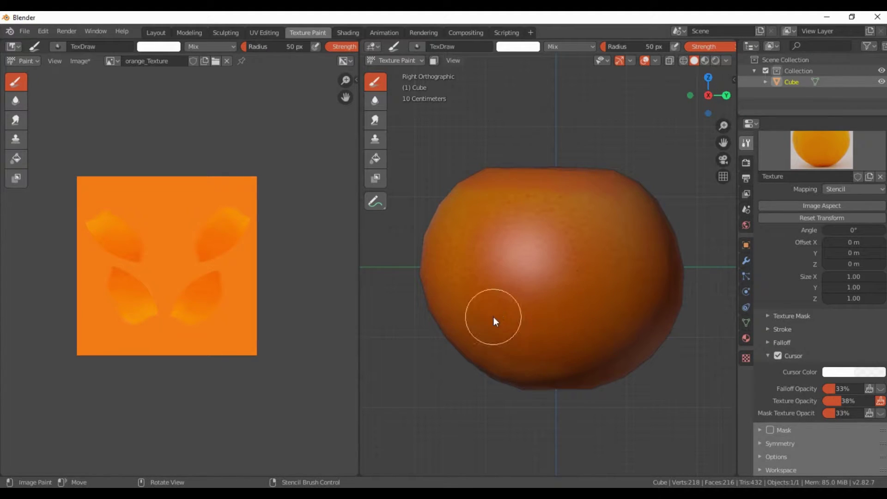
click(549, 268)
key(ctrl+KP_3)
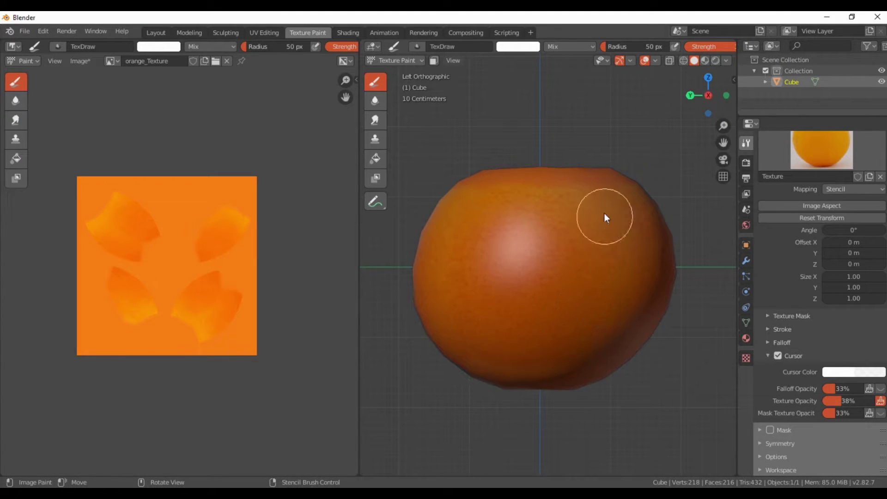
Step: Load TexturesCom_Fruit0025_4_S.jpg as the stencil brush texture
click(745, 358)
click(869, 322)
click(530, 148)
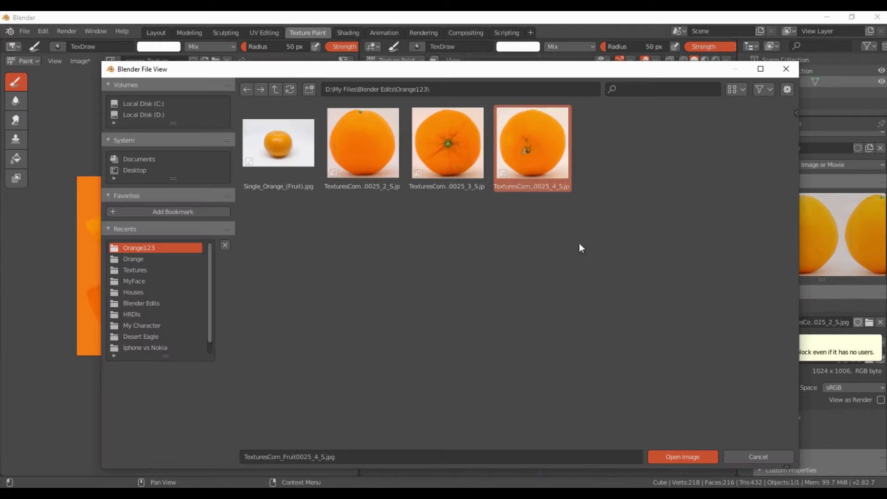
key(Return)
click(564, 264)
Step: From top view, paint the stem detail and surrounding skin onto the sphere's top
key(KP_7)
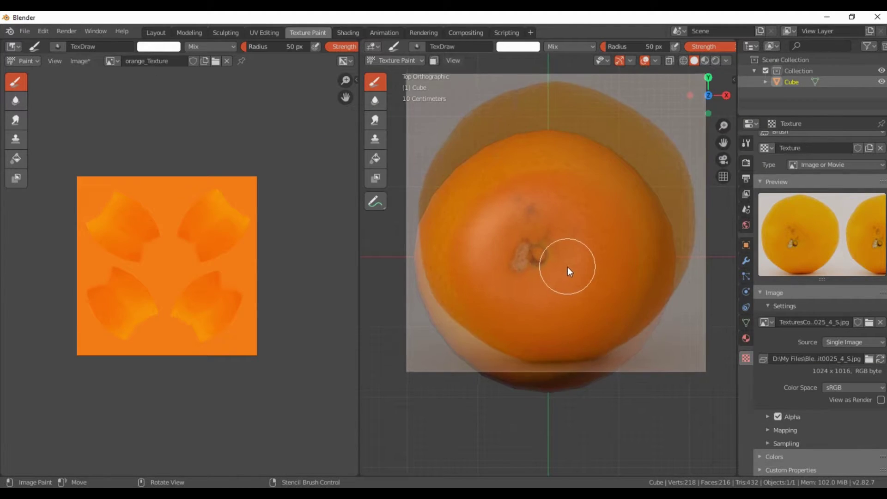
mouse_move(525, 261)
mouse_down()
mouse_move(534, 264)
mouse_move(529, 276)
mouse_up()
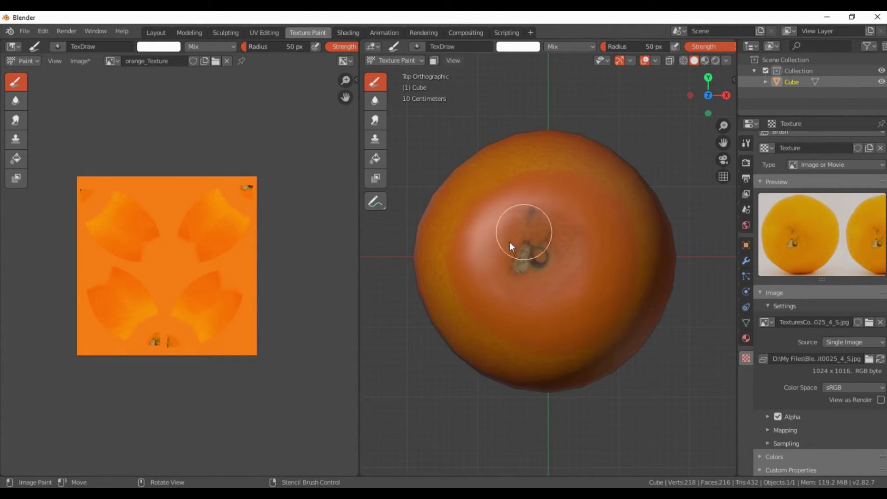
mouse_move(511, 243)
mouse_down()
mouse_move(570, 269)
mouse_move(555, 285)
mouse_up()
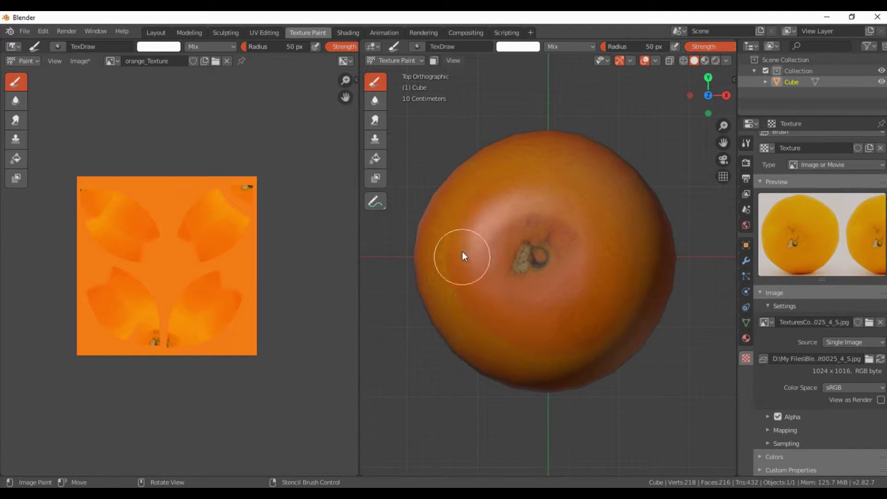
drag(462, 252, 542, 280)
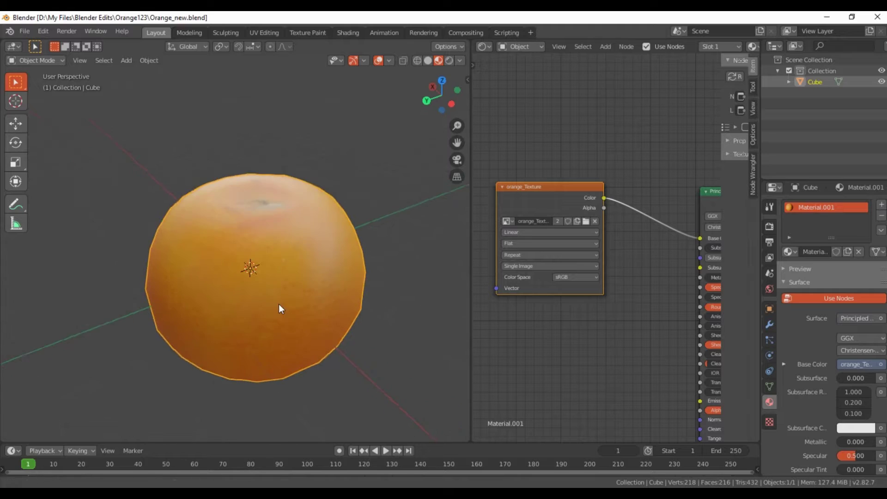
Step: Delete the painted Image Texture node from the material
key(Home)
drag(471, 263, 421, 227)
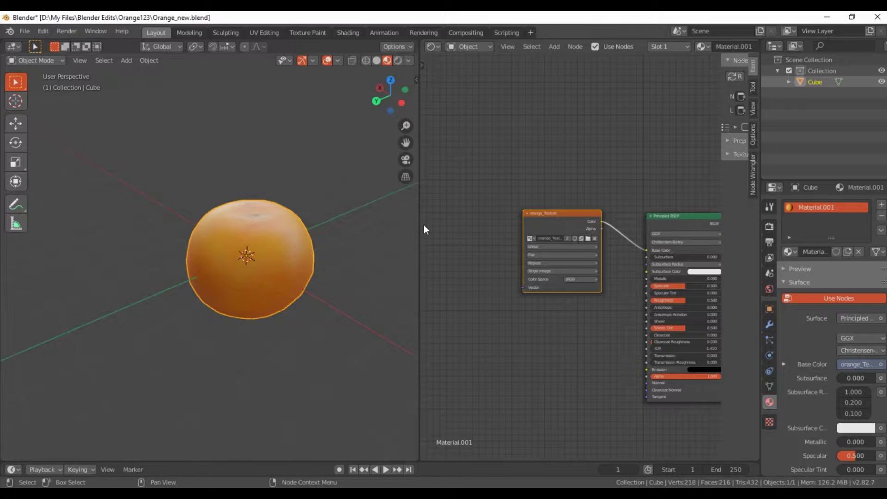
middle_drag(478, 294, 582, 296)
key(x)
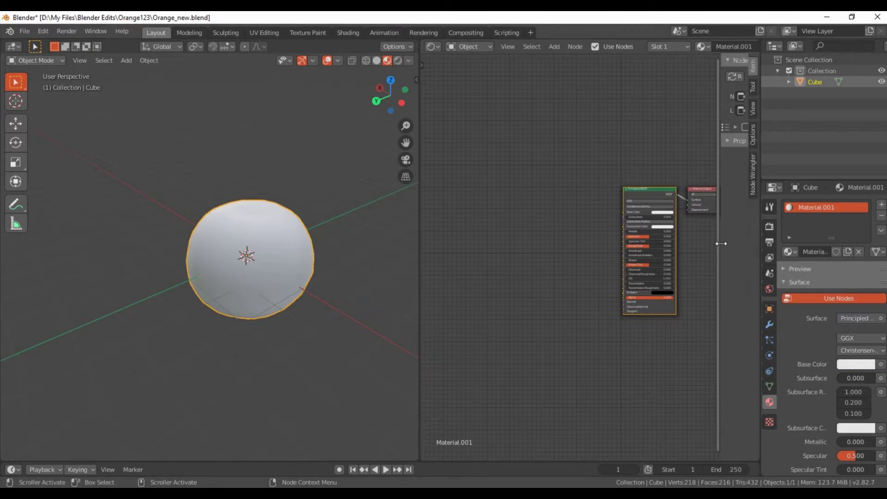
Step: Build the material from the orange albedo, normal, specular and displacement maps via Principled Texture Setup
drag(721, 244, 665, 244)
click(753, 175)
click(716, 126)
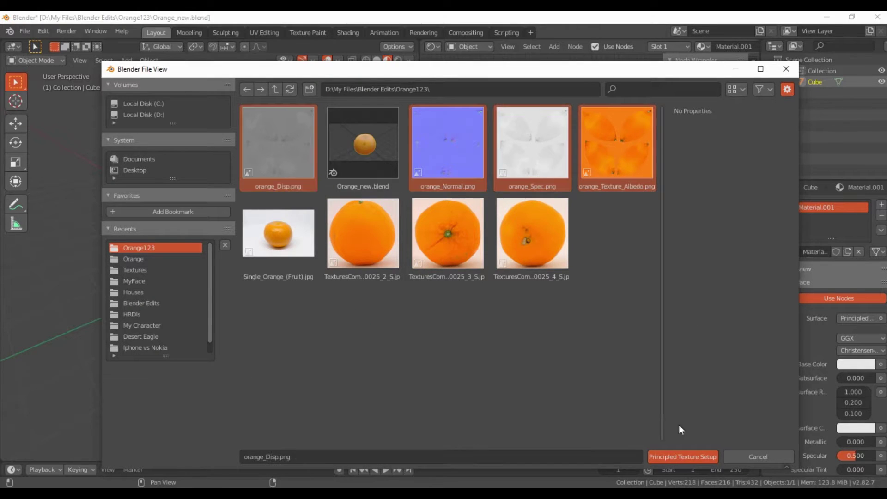
click(682, 457)
scroll(549, 390, up, 2)
mouse_move(549, 390)
middle_down()
mouse_move(540, 273)
mouse_move(453, 243)
middle_up()
Step: Move the Displacement node aside and orbit the orange to inspect its peel detail
drag(545, 277, 586, 296)
scroll(337, 350, up, 5)
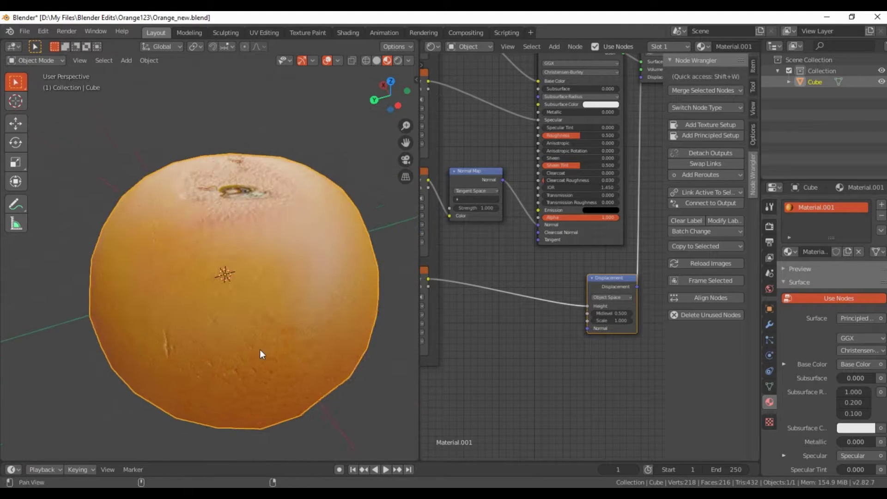
mouse_move(259, 350)
middle_down()
mouse_move(306, 356)
mouse_move(286, 395)
mouse_move(224, 304)
mouse_move(252, 351)
mouse_move(296, 328)
mouse_move(246, 307)
middle_up()
scroll(540, 258, up, 2)
mouse_move(245, 348)
middle_down()
mouse_move(250, 314)
mouse_move(267, 297)
middle_up()
drag(419, 273, 430, 273)
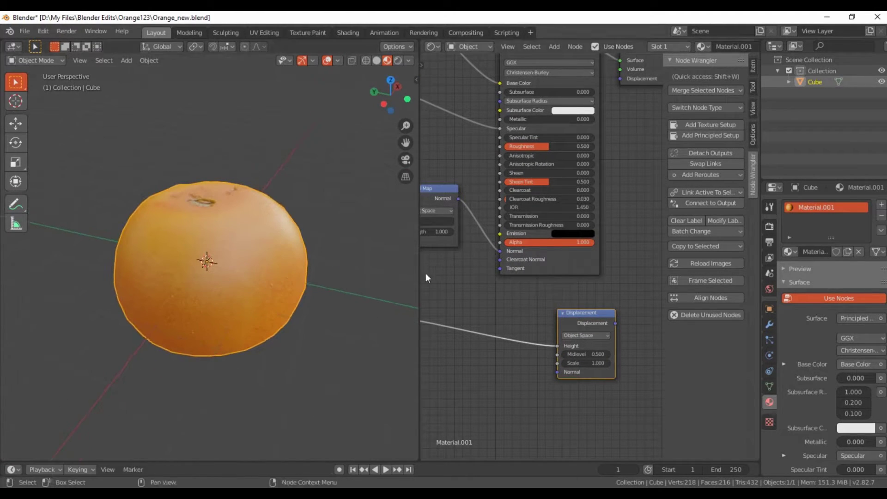
Step: Add a Subdivision Surface modifier and apply it permanently to the orange mesh
click(769, 325)
key(ctrl+1)
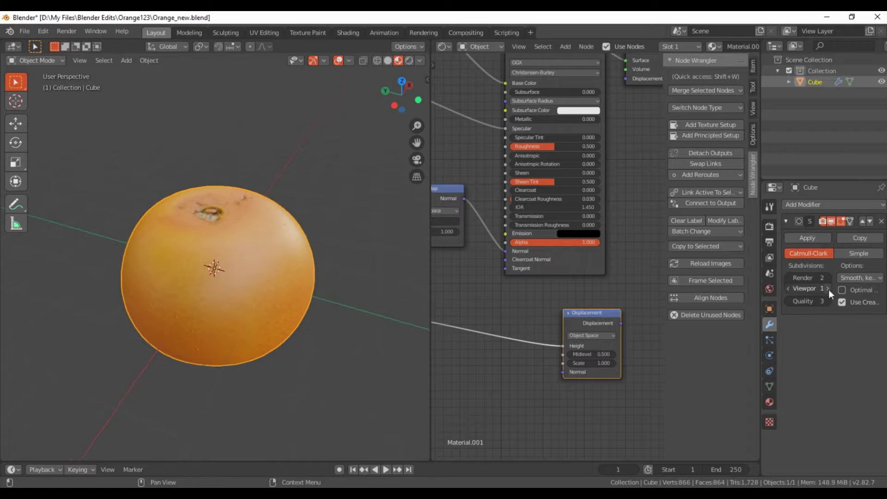
key(Tab)
key(Tab)
scroll(251, 299, up, 2)
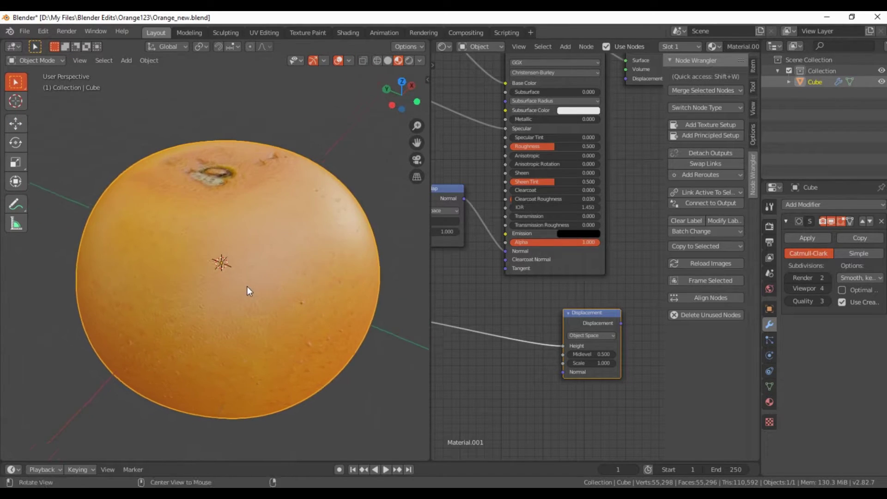
scroll(247, 286, up, 2)
click(806, 238)
middle_drag(213, 359, 222, 324)
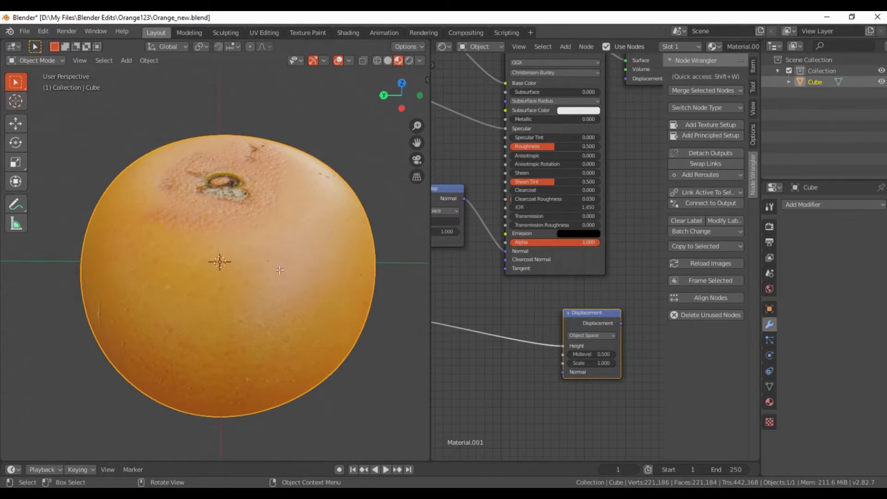
key(Tab)
key(Tab)
middle_drag(292, 336, 305, 344)
scroll(525, 412, down, 2)
Step: Load lebombo_4k.hdr from the HRDIs folder as the world background
key(g)
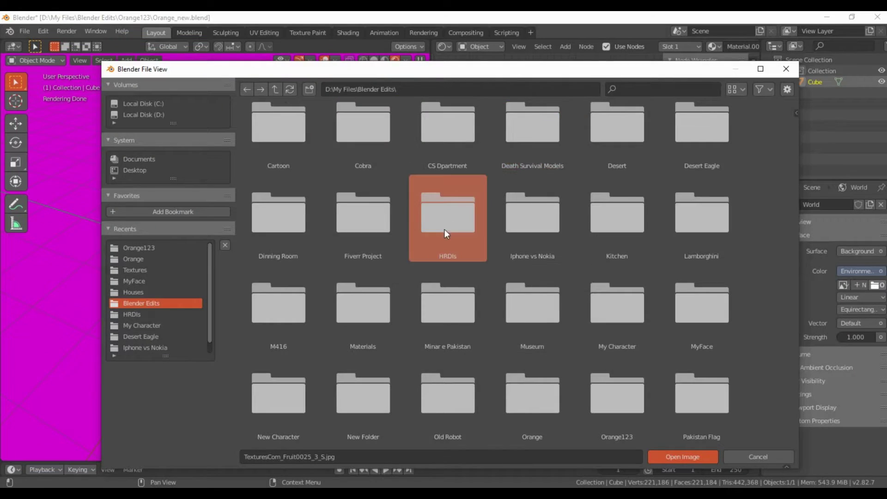
double_click(444, 229)
click(682, 456)
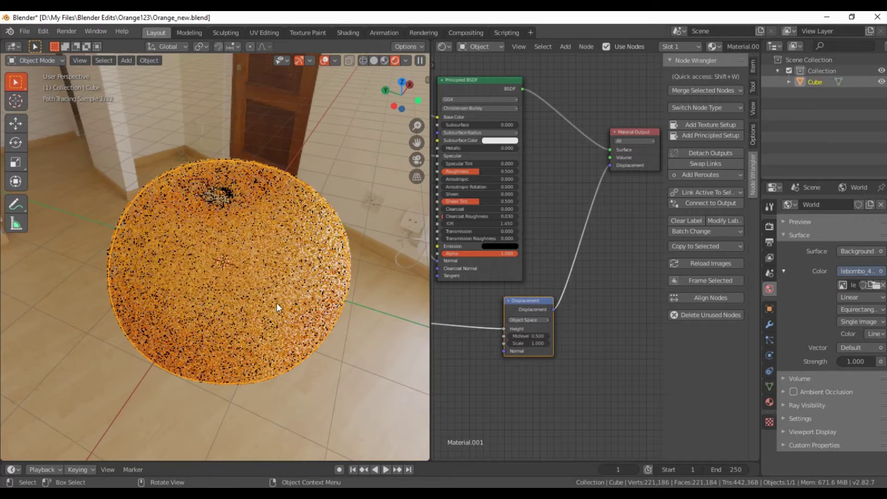
Step: Bring the Displacement node into view and reopen the NormalMap-Online page
scroll(271, 329, up, 2)
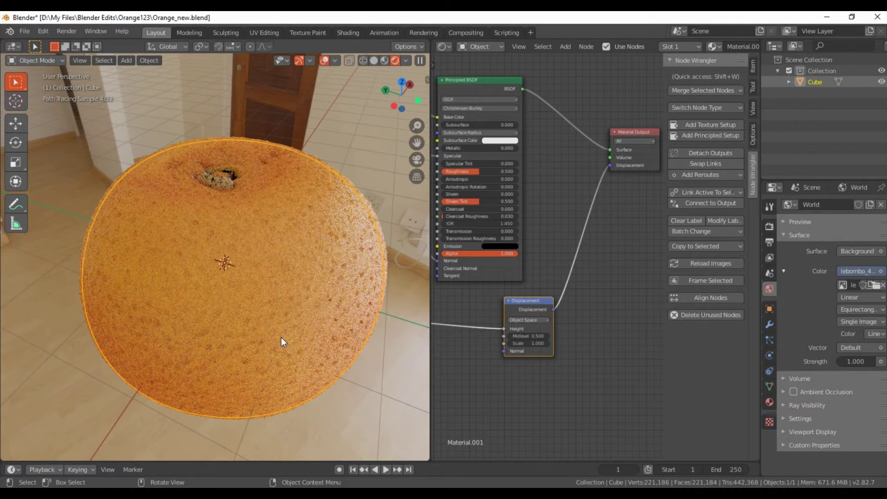
scroll(540, 348, up, 3)
middle_drag(620, 359, 643, 306)
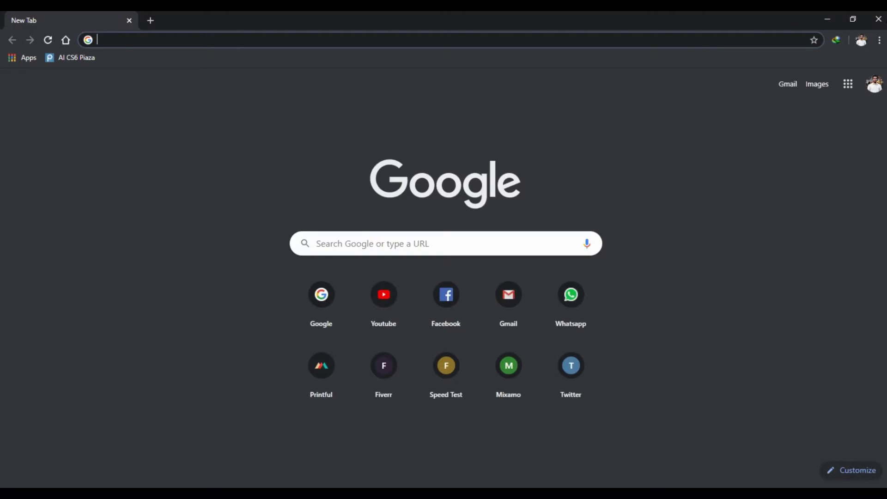
click(879, 40)
mouse_move(773, 101)
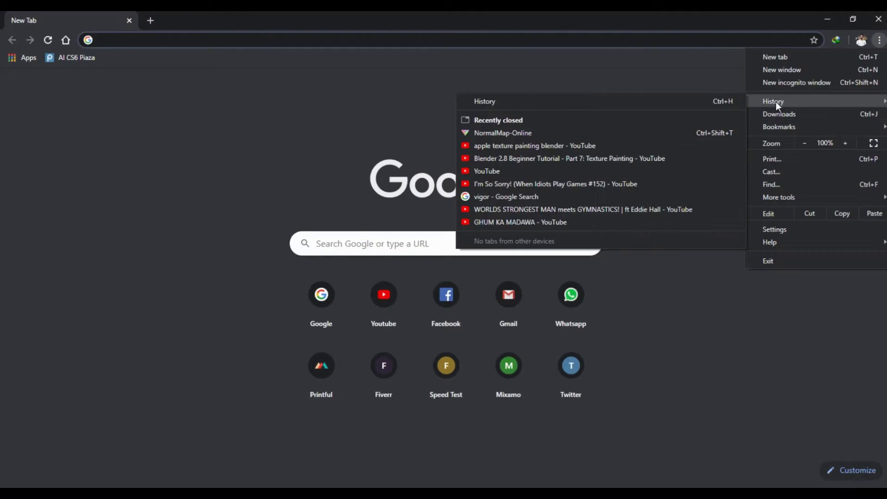
click(499, 132)
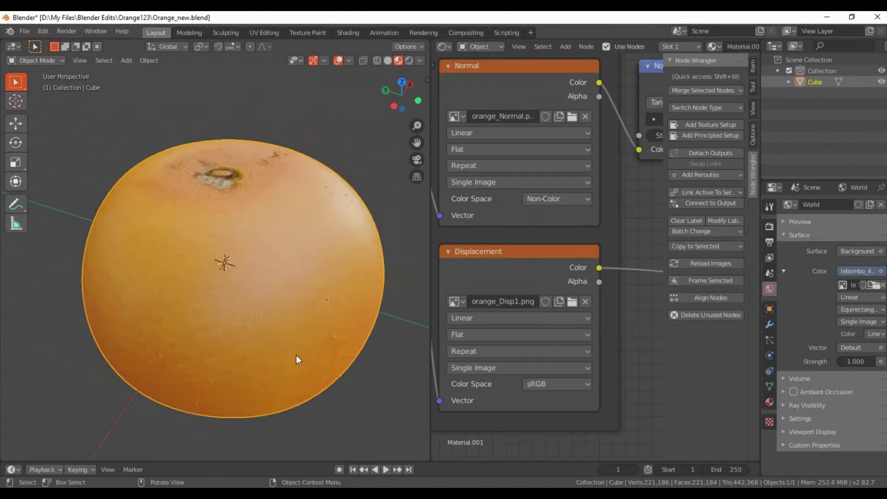
Step: Switch to rendered shading and bring the orange's Principled and Displacement nodes into view
key(z)
middle_drag(628, 362, 394, 373)
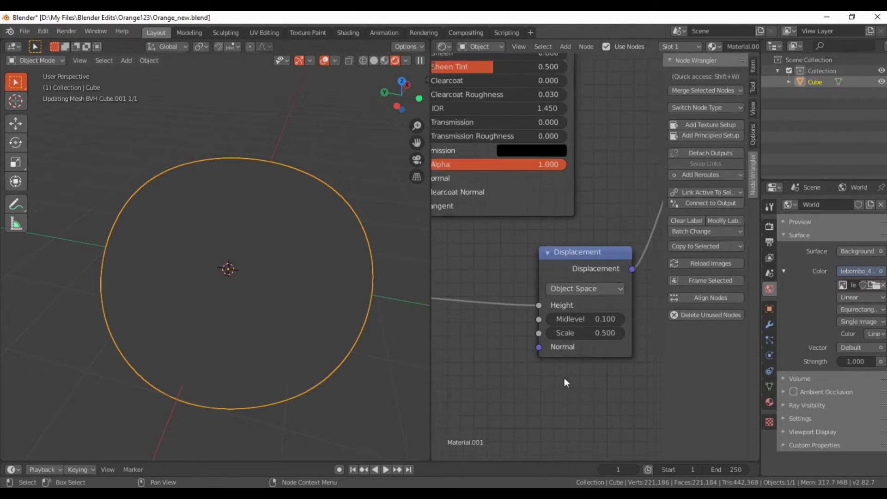
scroll(296, 365, up, 2)
scroll(297, 371, up, 3)
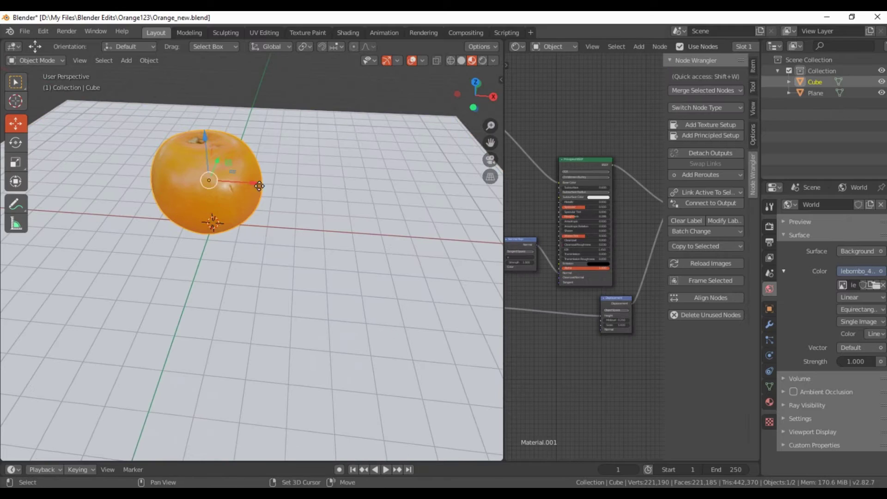
Step: Duplicate the orange and rotate the copy 180° around X
key(shift+d)
click(300, 249)
text(rx180)
key(Return)
mouse_move(324, 281)
middle_down()
mouse_move(284, 252)
mouse_move(319, 271)
middle_up()
Step: Slide the copy along X beside the first orange and preview it in rendered shading
key(r)
key(x)
key(Escape)
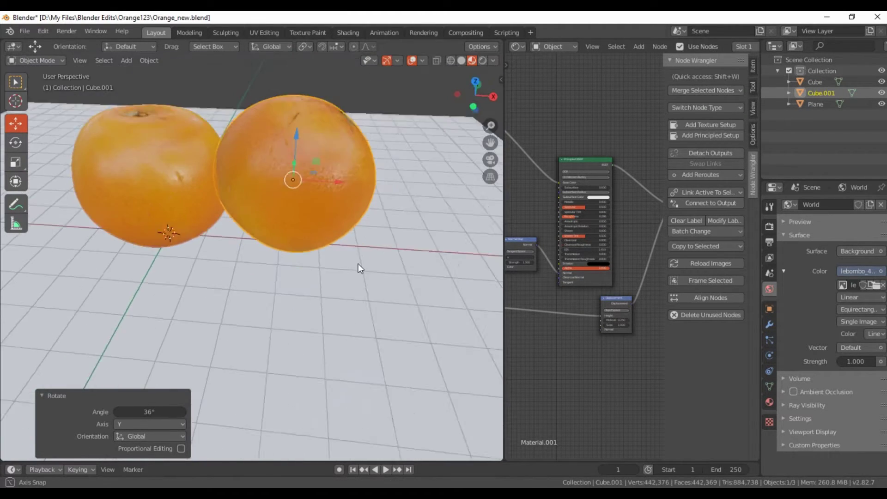
drag(346, 190, 356, 193)
drag(367, 264, 344, 295)
middle_drag(344, 296, 337, 308)
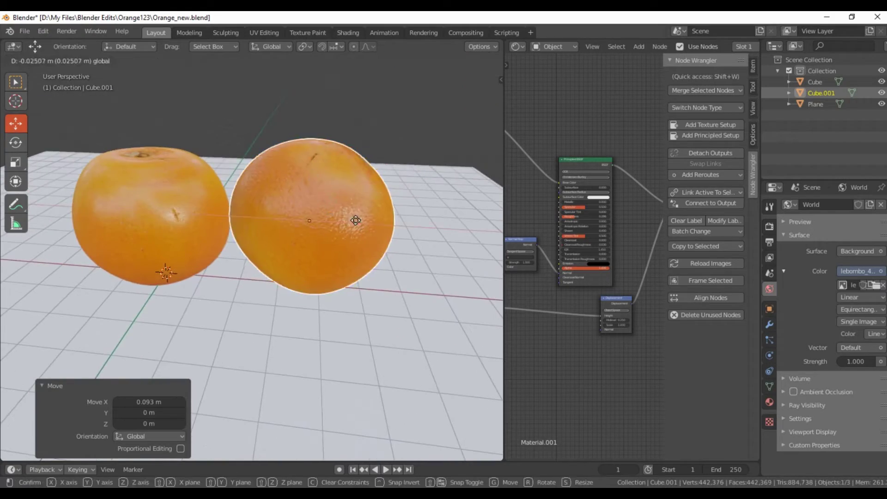
key(z)
click(337, 309)
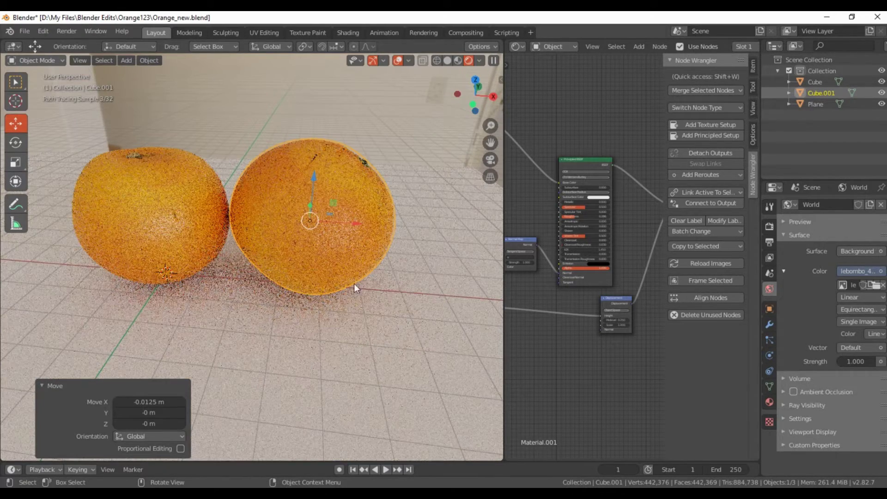
Step: In material preview, nudge the copy along X and tilt it slightly around Y
click(457, 60)
scroll(301, 259, up, 5)
drag(435, 233, 377, 321)
scroll(378, 322, down, 3)
key(r)
key(y)
click(378, 326)
Step: View the oranges from the front, then orbit to a higher view of the plane
key(KP_1)
scroll(371, 310, up, 4)
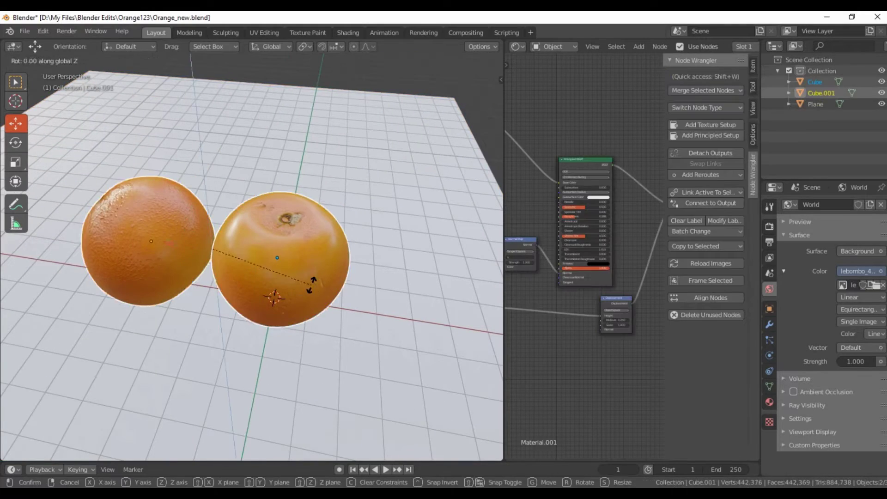
scroll(280, 294, down, 4)
middle_drag(280, 294, 313, 304)
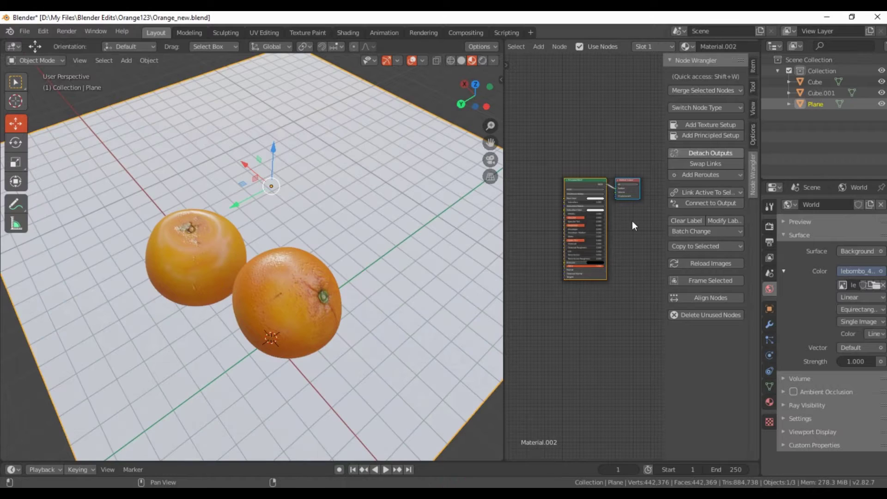
Step: Build the floor material from WoodFlooring061 colour, gloss, normal and reflection images in _RestRoom/Textures
click(692, 154)
double_click(363, 152)
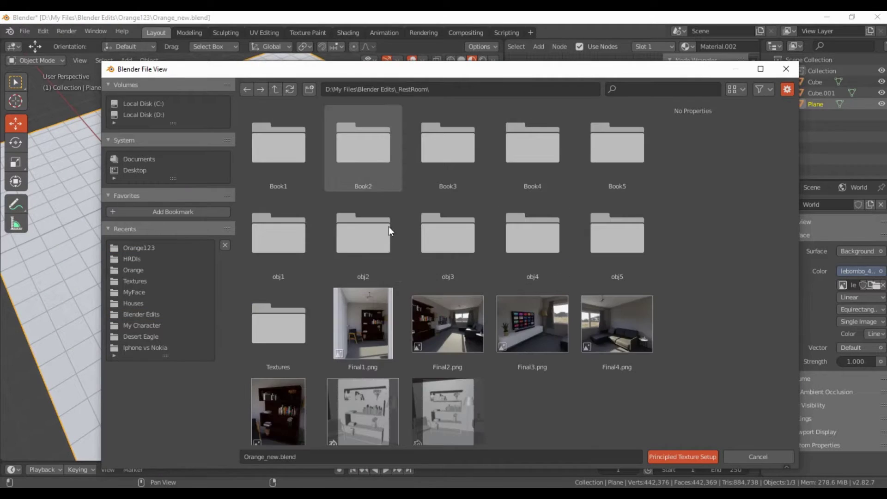
double_click(291, 317)
scroll(416, 300, down, 2)
click(531, 305)
shift+click(617, 305)
shift+click(317, 383)
shift+click(363, 390)
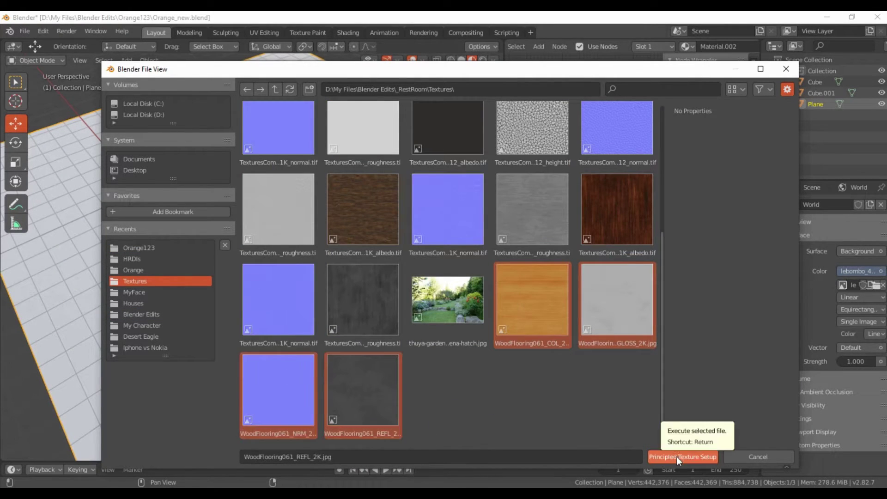
click(682, 457)
Step: Orbit to see the wood floor and frame the new texture nodes
mouse_move(339, 309)
middle_down()
mouse_move(326, 367)
mouse_move(232, 409)
mouse_move(259, 379)
middle_up()
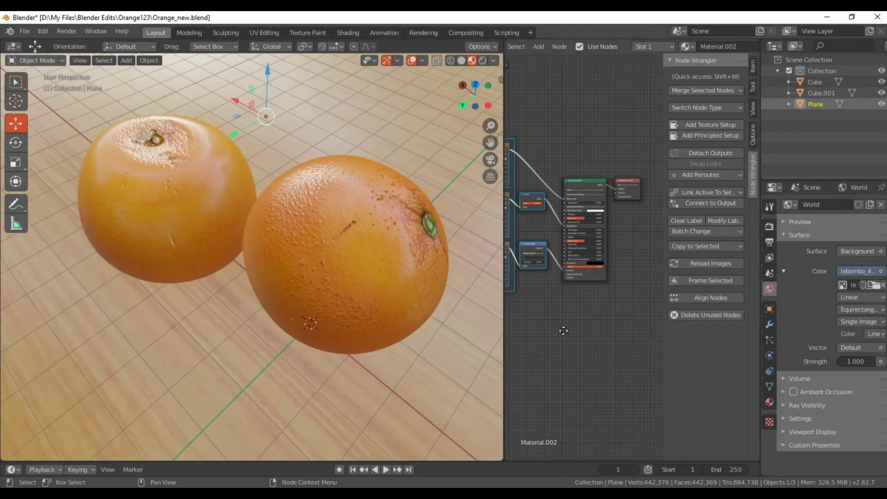
scroll(582, 230, up, 3)
mouse_move(582, 230)
middle_down()
mouse_move(546, 359)
mouse_move(622, 370)
middle_up()
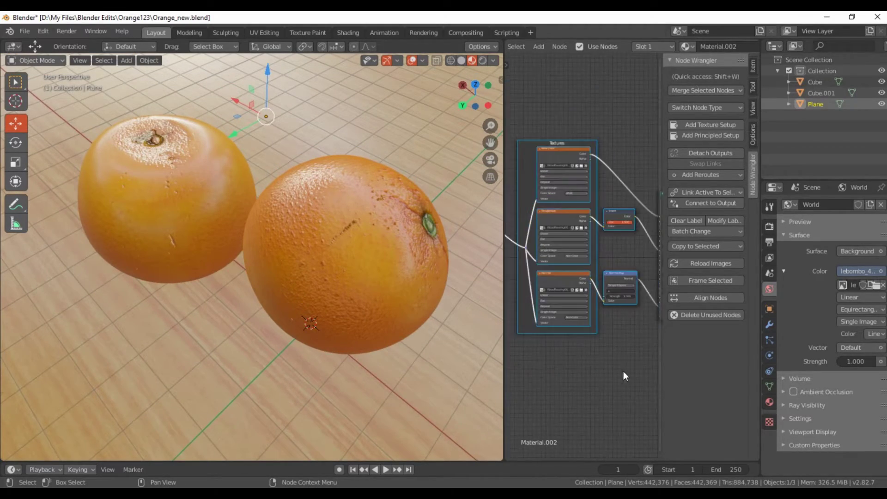
middle_drag(339, 350, 263, 312)
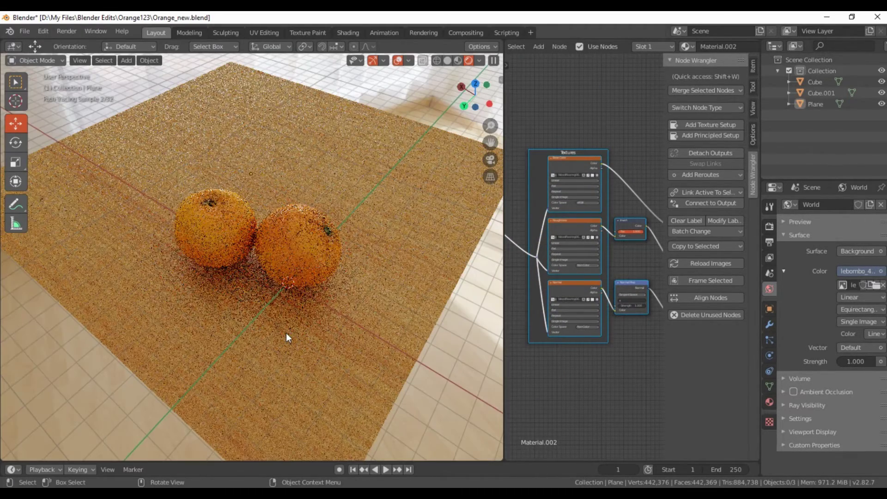
Step: Review the output, view layer and Cycles render engine and sampling settings
click(769, 242)
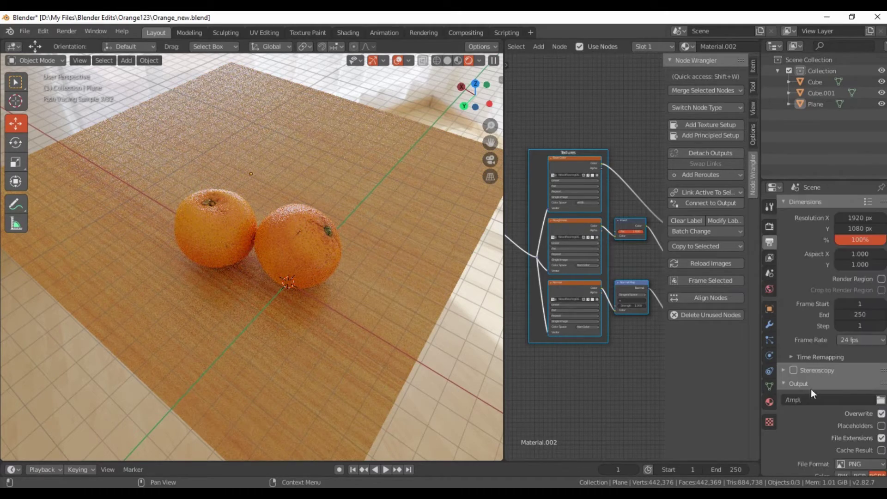
click(769, 257)
click(769, 226)
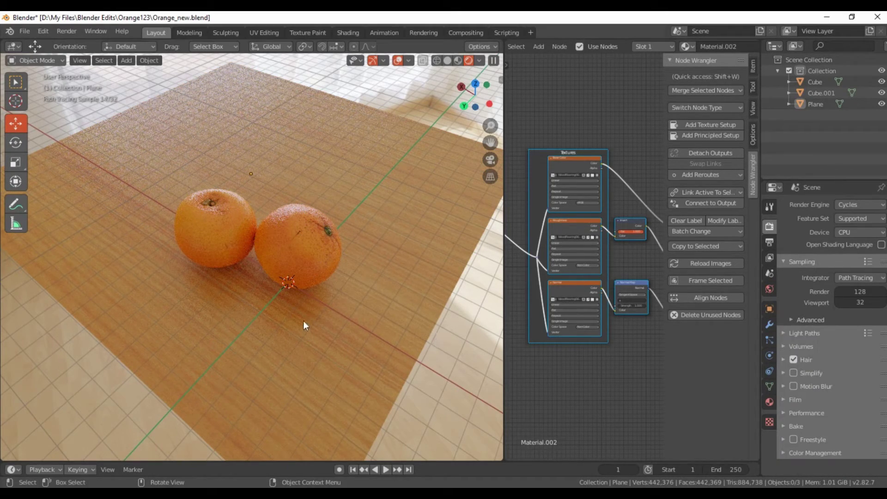
scroll(297, 300, up, 1)
scroll(296, 315, up, 2)
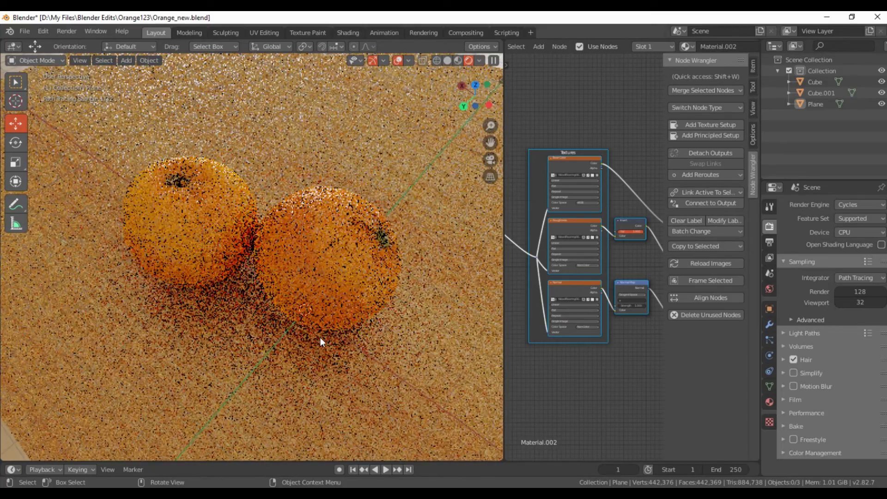
Step: Add a camera and fly it into position framing both oranges
click(458, 60)
key(shift+a)
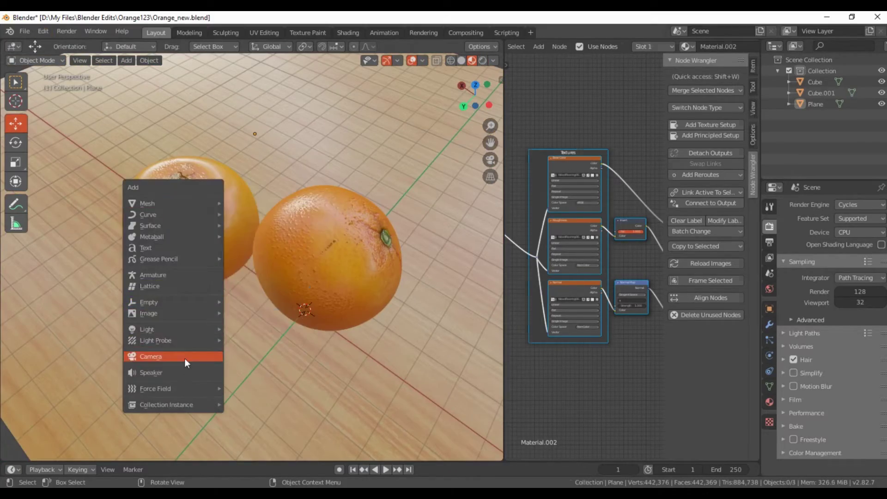
click(186, 362)
key(KP_0)
key(shift+grave)
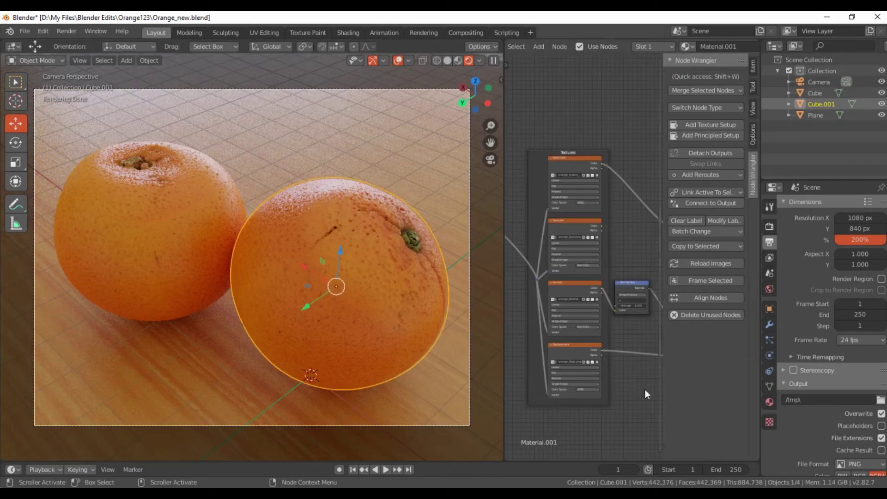
scroll(645, 389, up, 3)
scroll(645, 389, up, 2)
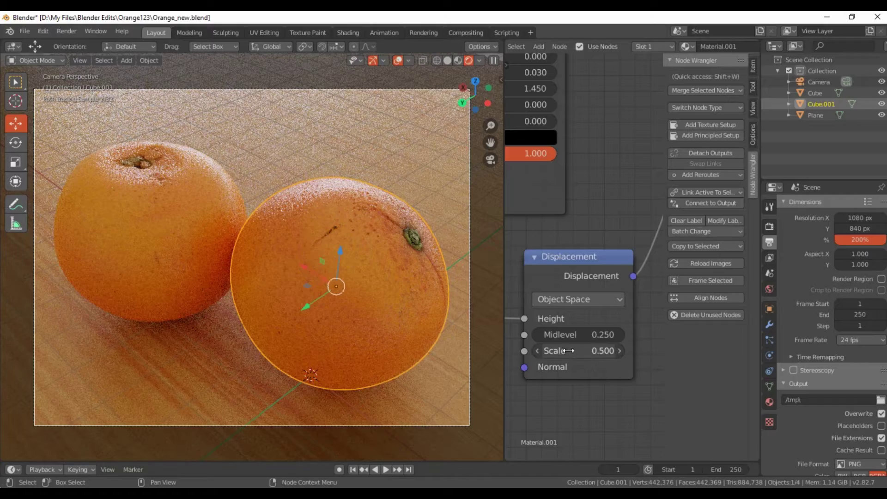
Step: Set the second orange's Displacement Scale to 0.600, deselect, and render the image
drag(567, 351, 580, 351)
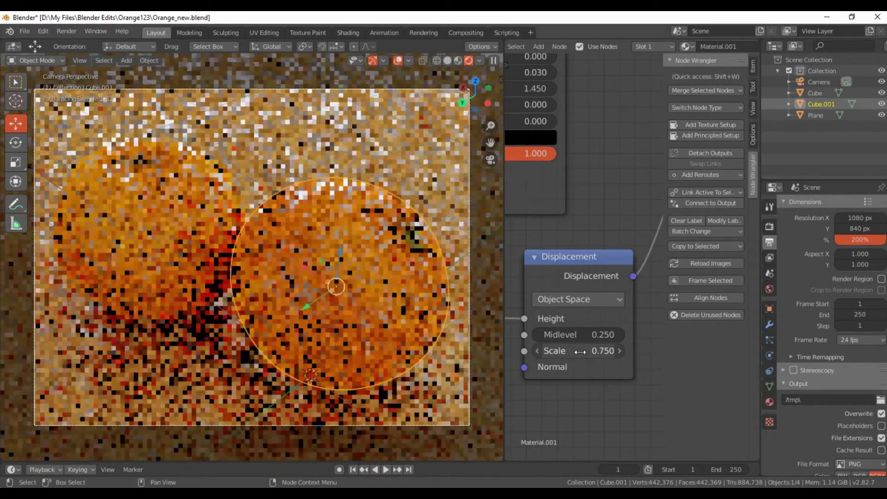
click(580, 351)
text(.6)
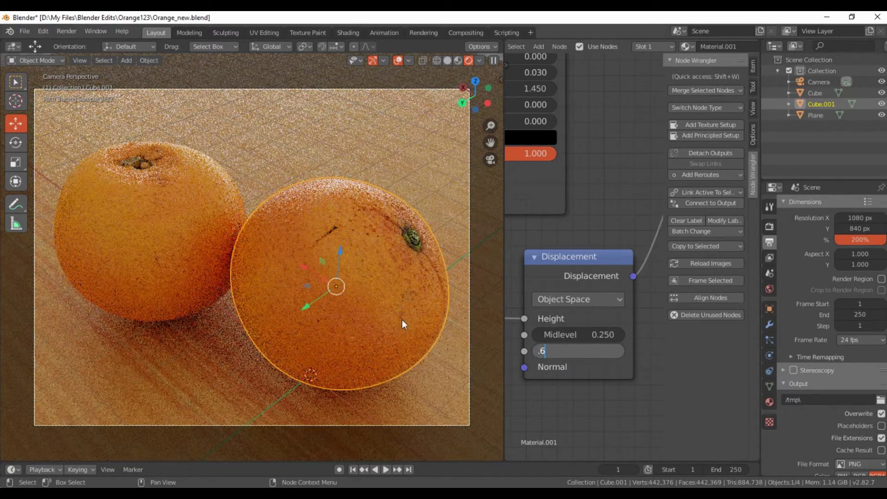
key(Return)
key(alt+a)
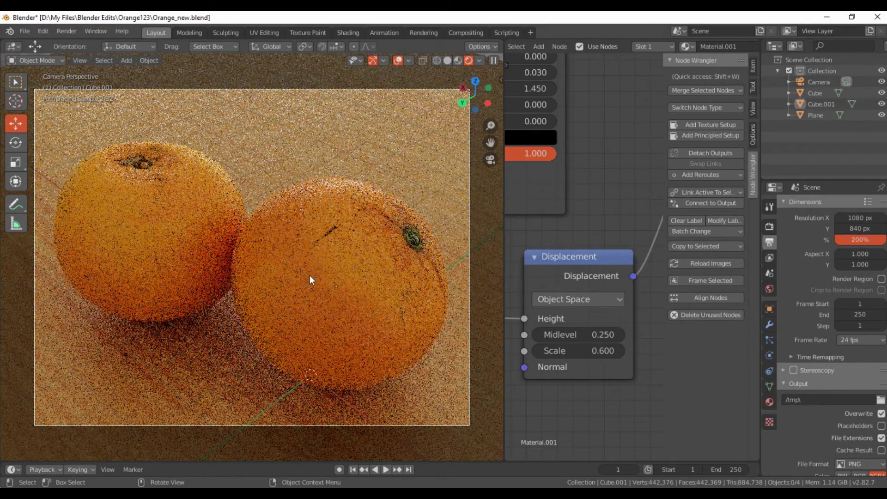
key(F12)
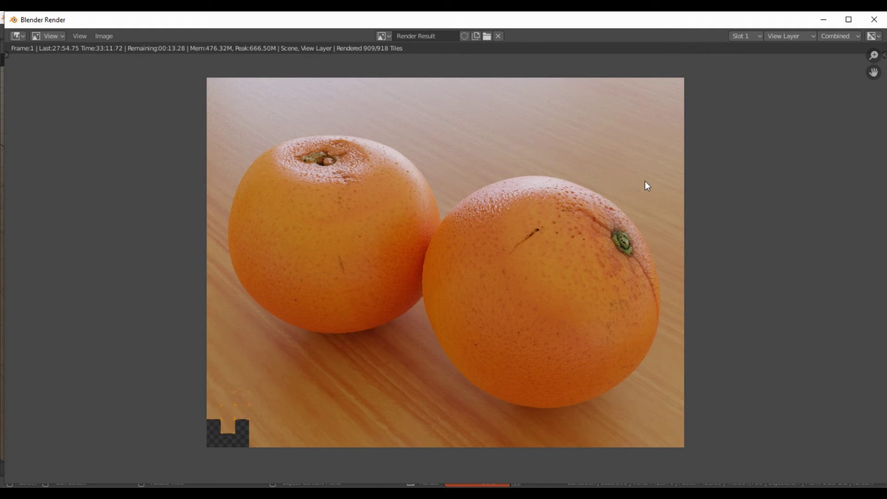
Step: In Compositing, insert a Filter node between Render Layers and Composite and view the result
key(Escape)
click(466, 32)
key(shift+a)
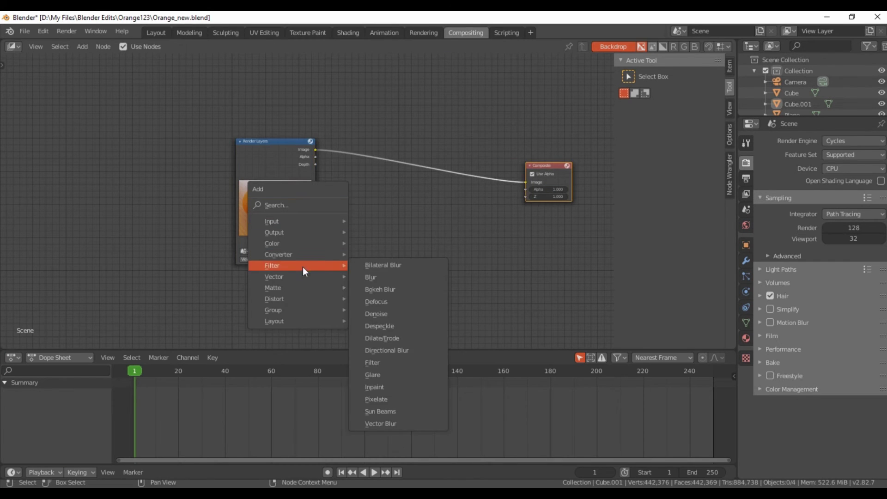
click(375, 313)
click(414, 161)
click(291, 453)
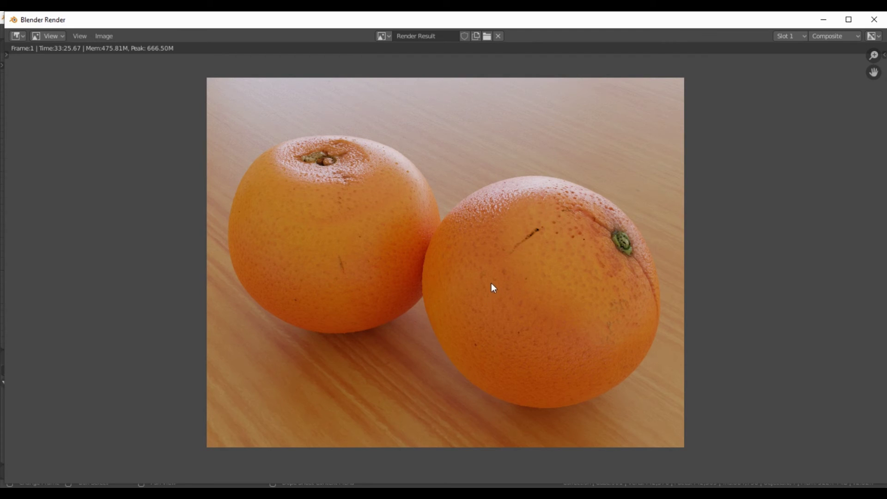